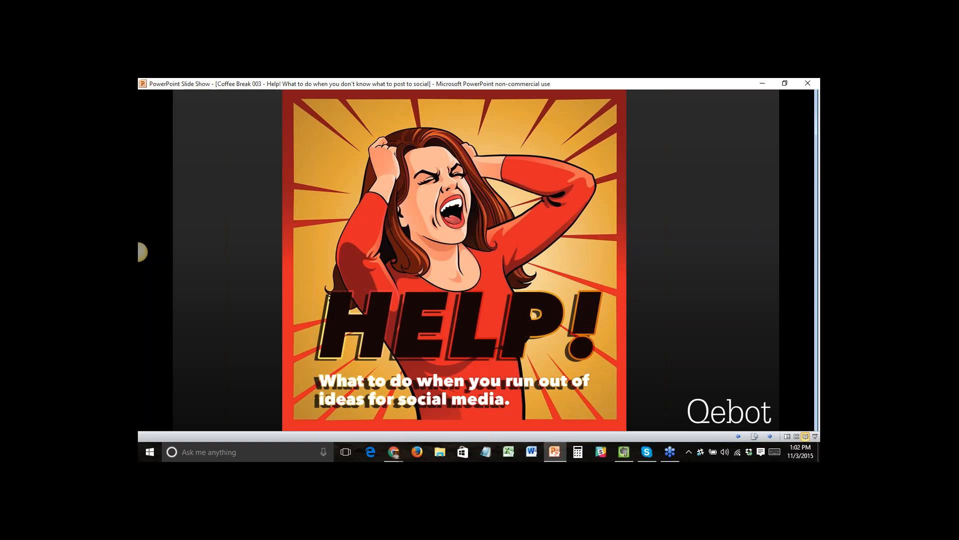
Step: Advance the slide show to the Technology Demo slide and switch to the Qebot Social page in Chrome
{"action": "key", "text": "Right"}
{"action": "key", "text": "Right"}
{"action": "key", "text": "Right"}
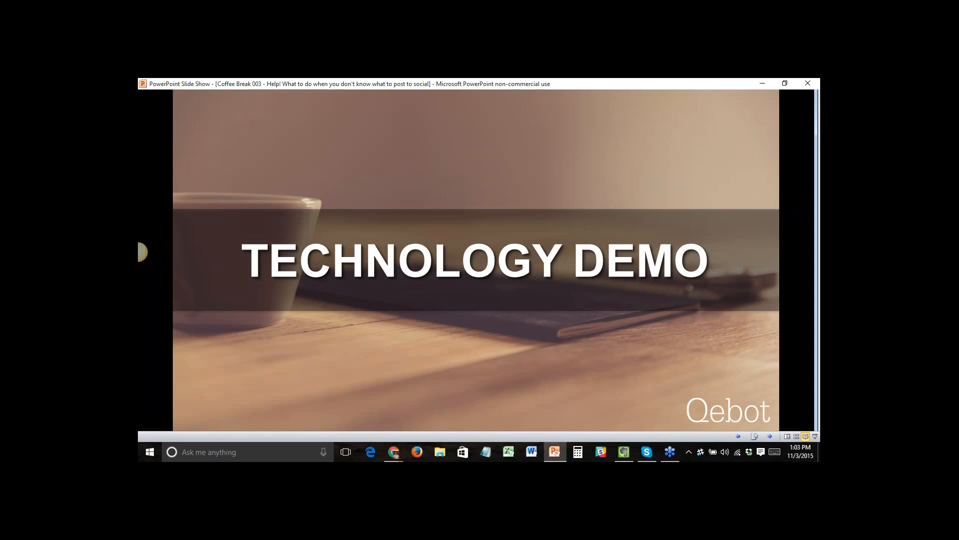
{"action": "key", "text": "alt+Tab"}
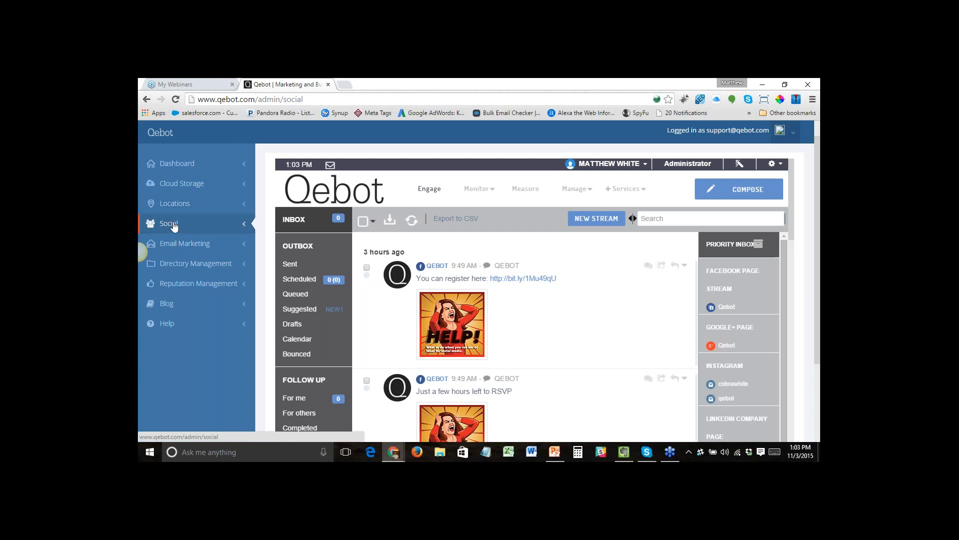
{"action": "mouse_move", "coordinate": [577, 189]}
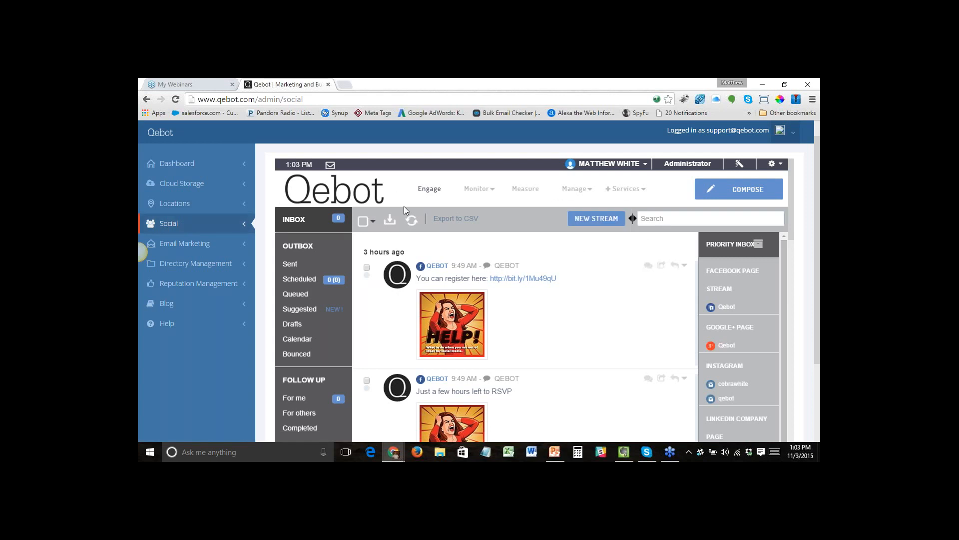
Step: Open the suggested content area and look through the recommended topics and staff picks
{"action": "left_click", "coordinate": [309, 311]}
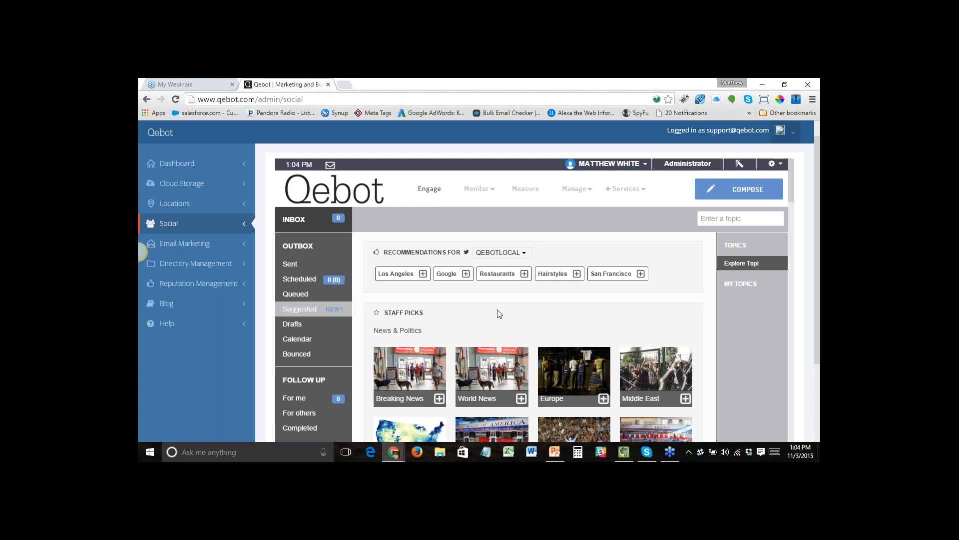
{"action": "scroll", "coordinate": [498, 314], "scroll_direction": "down", "scroll_amount": 2}
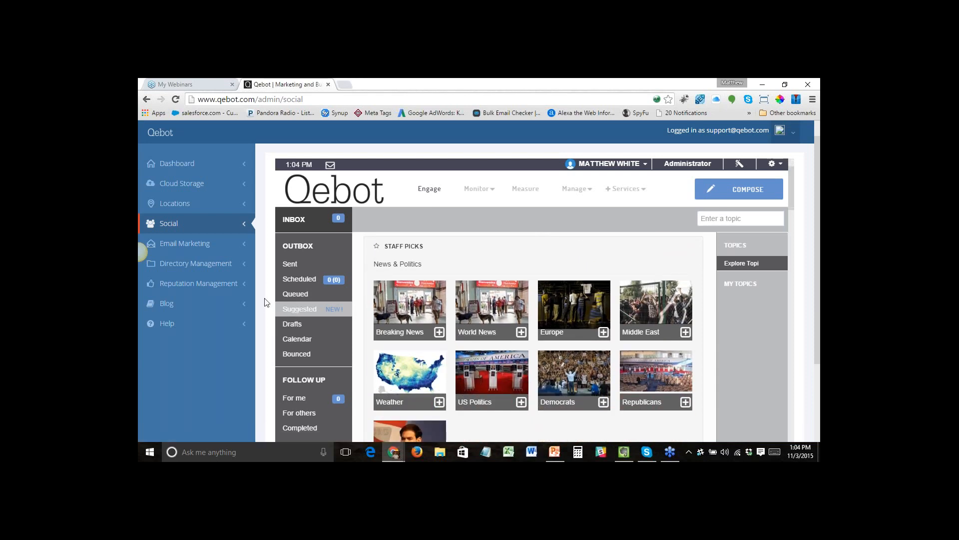
{"action": "scroll", "coordinate": [265, 302], "scroll_direction": "down", "scroll_amount": 3}
{"action": "scroll", "coordinate": [265, 301], "scroll_direction": "up", "scroll_amount": 2}
{"action": "scroll", "coordinate": [265, 302], "scroll_direction": "down", "scroll_amount": 1}
{"action": "scroll", "coordinate": [265, 302], "scroll_direction": "up", "scroll_amount": 1}
{"action": "scroll", "coordinate": [572, 328], "scroll_direction": "down", "scroll_amount": 7}
{"action": "scroll", "coordinate": [552, 372], "scroll_direction": "down", "scroll_amount": 1}
{"action": "scroll", "coordinate": [553, 372], "scroll_direction": "up", "scroll_amount": 10}
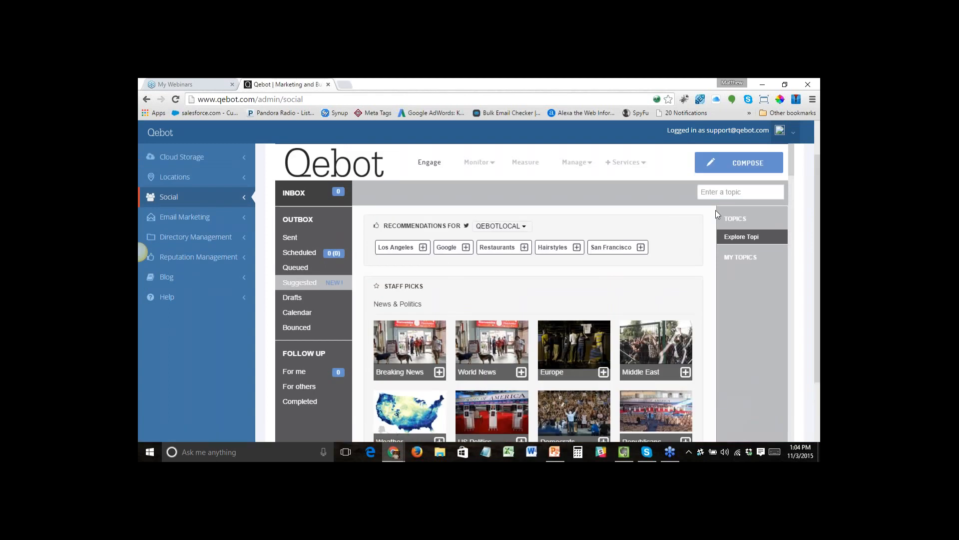
Step: Search the suggested content for the topic "Auto Repair"
{"action": "left_click", "coordinate": [717, 195]}
{"action": "type", "text": "Auto"}
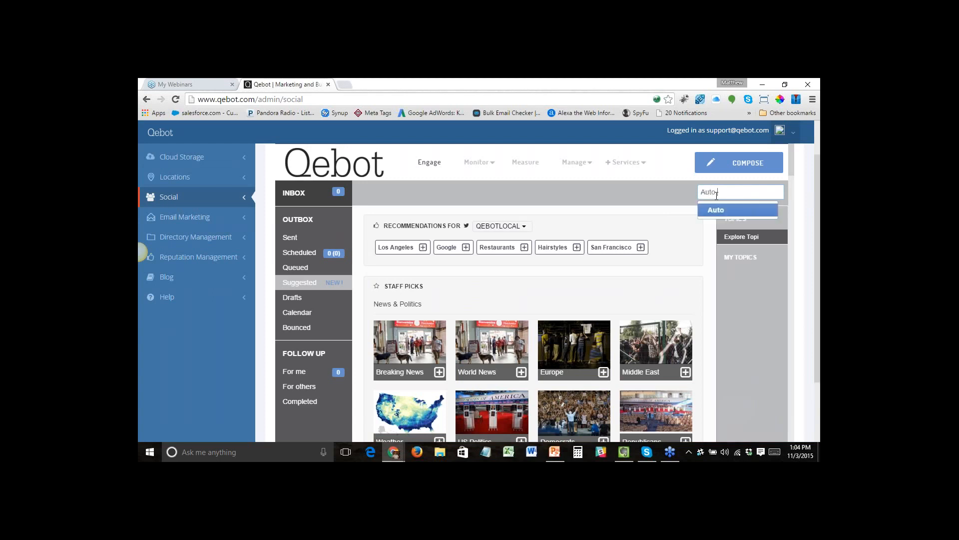
{"action": "type", "text": " Repair"}
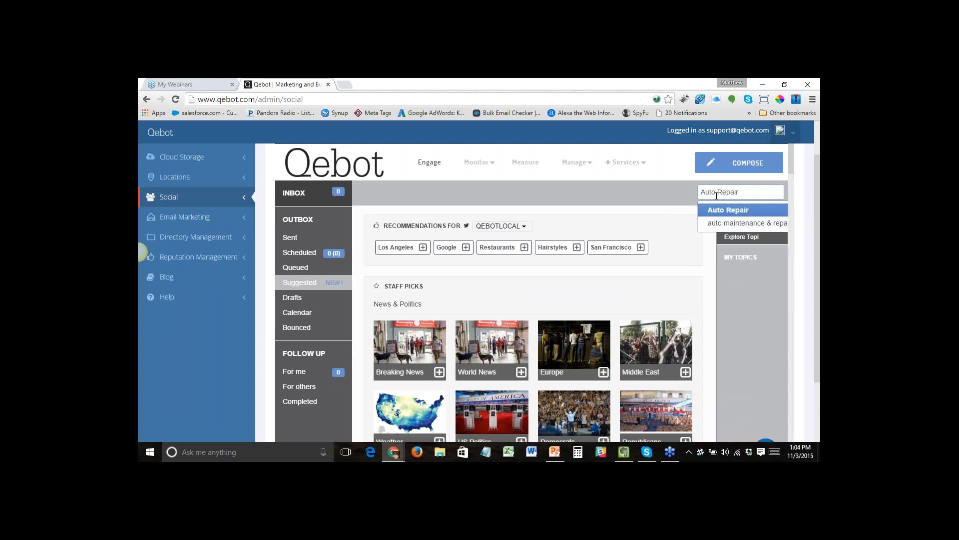
{"action": "key", "text": "Return"}
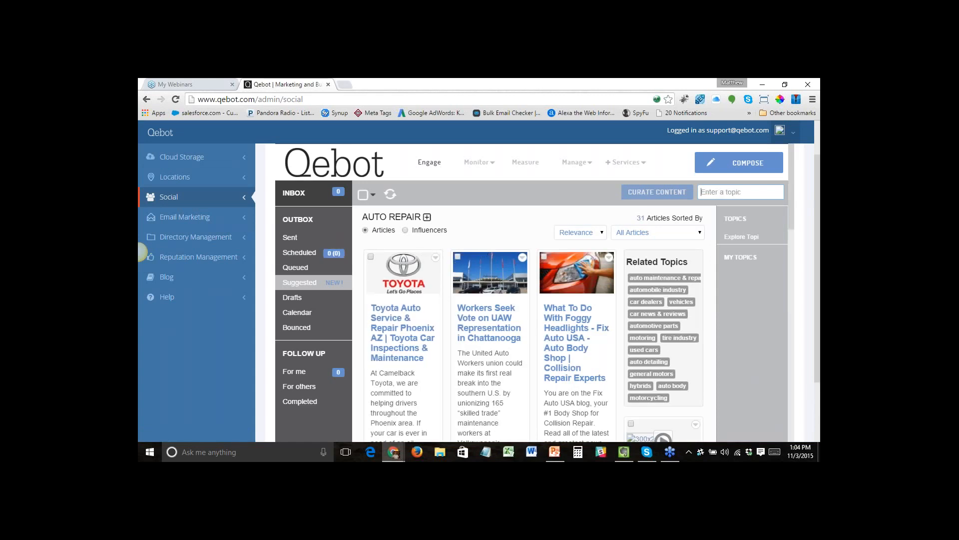
Step: View the Auto Repair influencers, return to the articles and look through them for something to share
{"action": "left_click", "coordinate": [405, 231]}
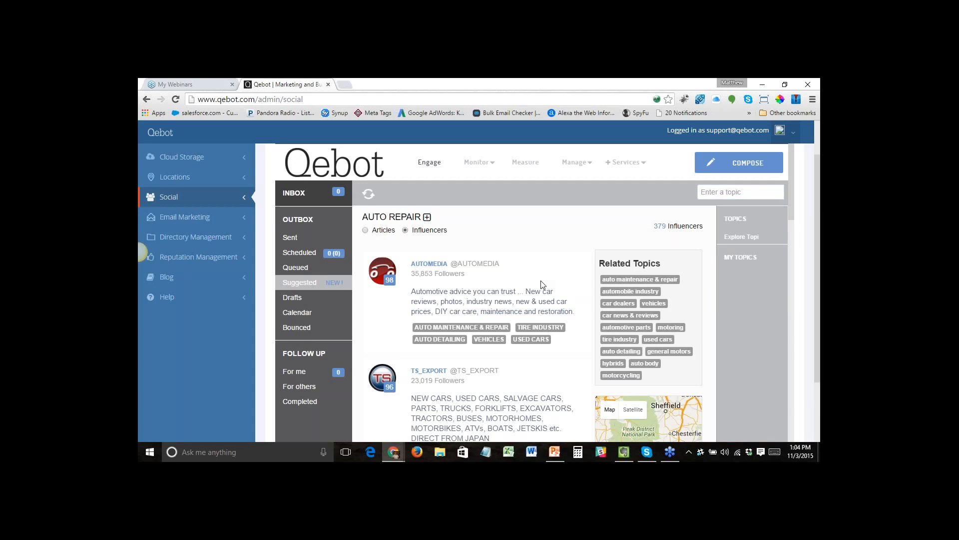
{"action": "left_click", "coordinate": [366, 231]}
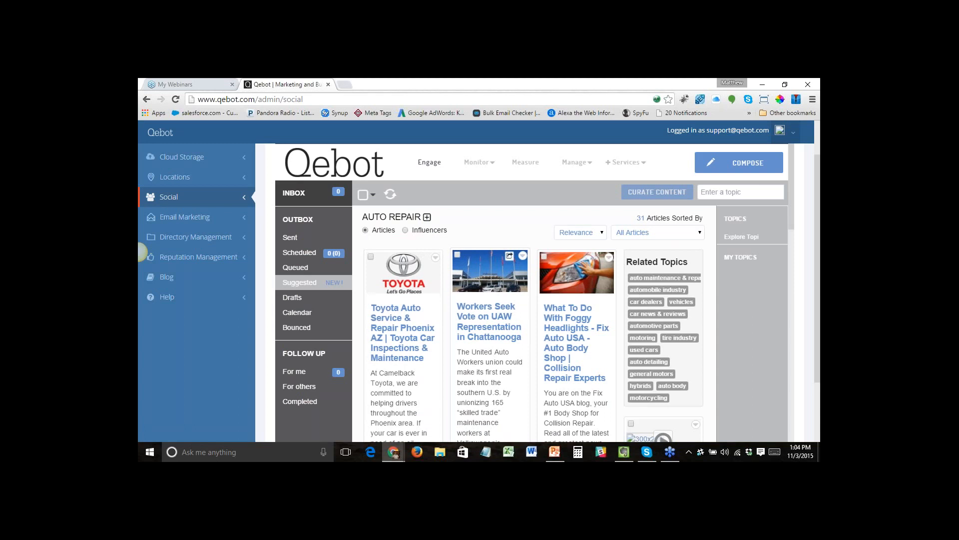
{"action": "scroll", "coordinate": [534, 345], "scroll_direction": "down", "scroll_amount": 5}
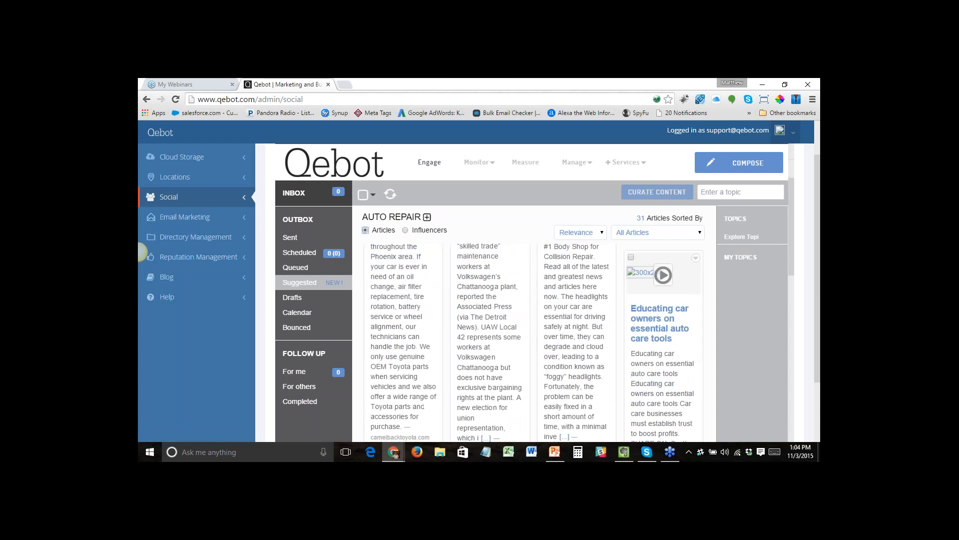
{"action": "scroll", "coordinate": [535, 344], "scroll_direction": "down", "scroll_amount": 3}
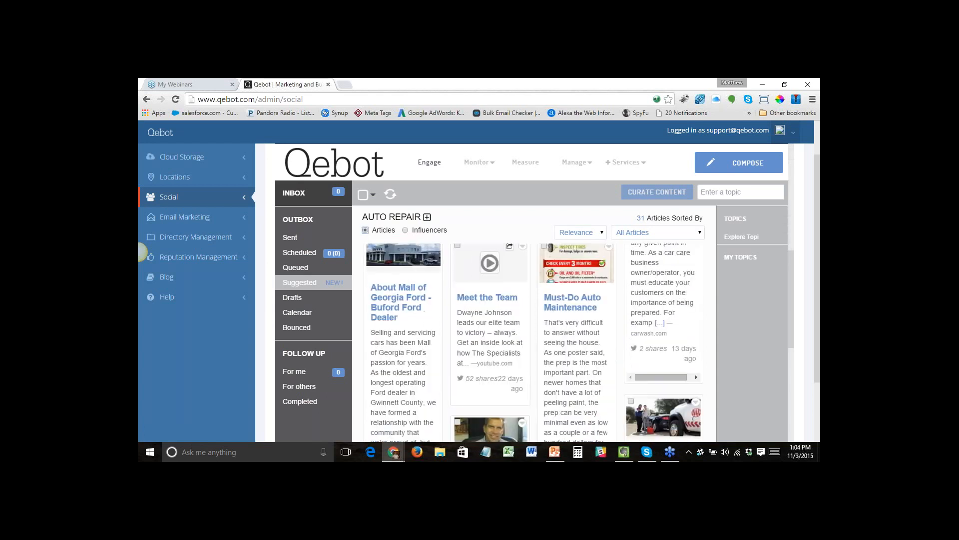
{"action": "scroll", "coordinate": [488, 305], "scroll_direction": "down", "scroll_amount": 1}
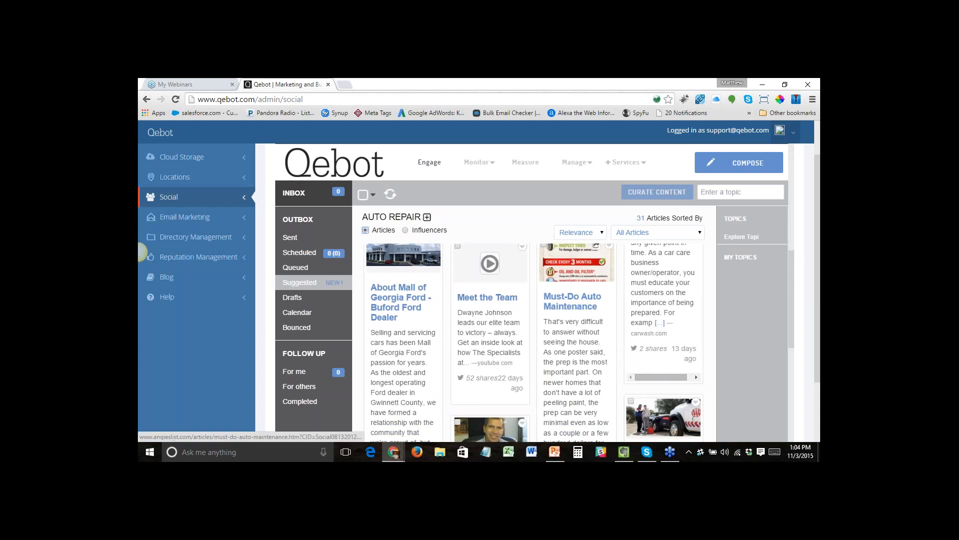
{"action": "scroll", "coordinate": [618, 316], "scroll_direction": "down", "scroll_amount": 4}
{"action": "scroll", "coordinate": [618, 316], "scroll_direction": "up", "scroll_amount": 8}
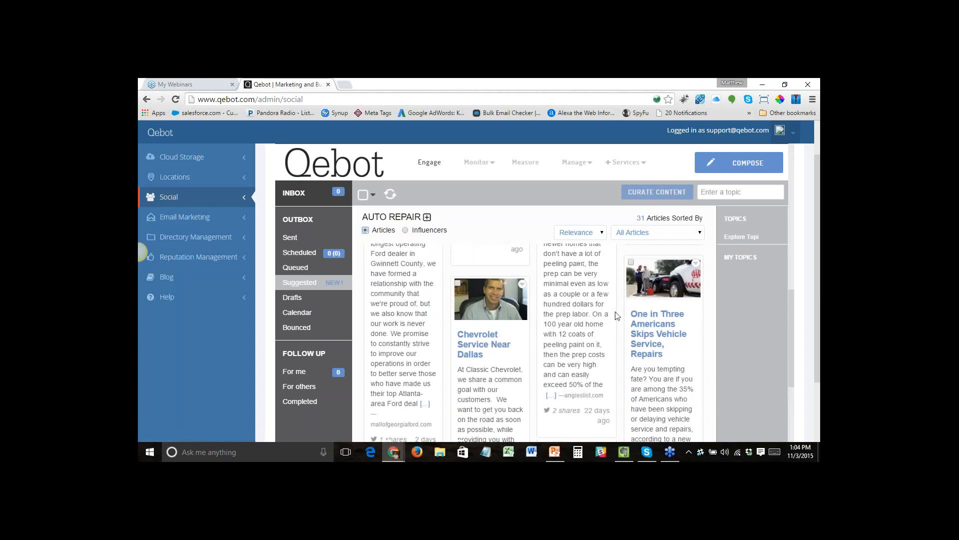
{"action": "scroll", "coordinate": [618, 316], "scroll_direction": "down", "scroll_amount": 3}
{"action": "scroll", "coordinate": [618, 316], "scroll_direction": "up", "scroll_amount": 2}
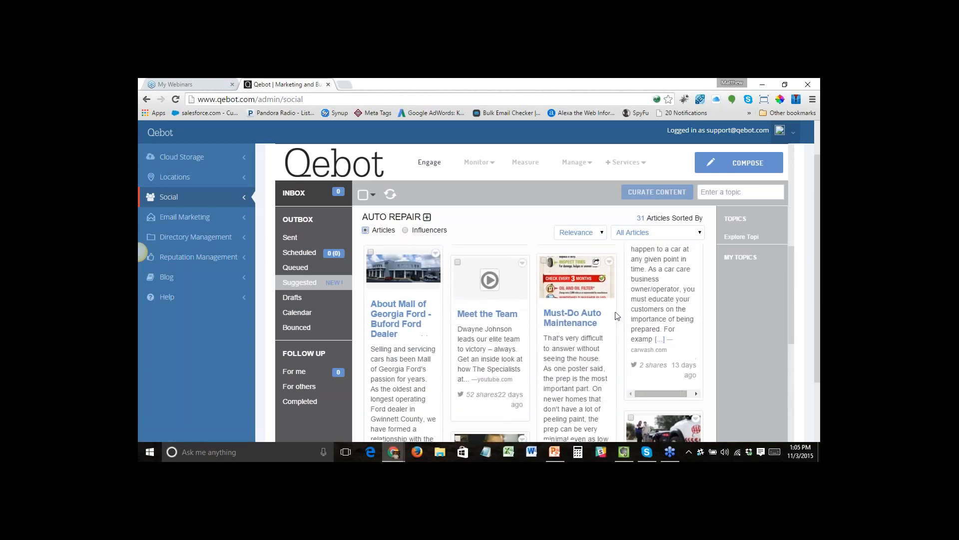
{"action": "scroll", "coordinate": [618, 316], "scroll_direction": "down", "scroll_amount": 1}
{"action": "scroll", "coordinate": [564, 319], "scroll_direction": "down", "scroll_amount": 1}
Step: Open the "Must-Do Auto Maintenance" article in a separate tab and examine its infographic
{"action": "middle_click", "coordinate": [565, 320]}
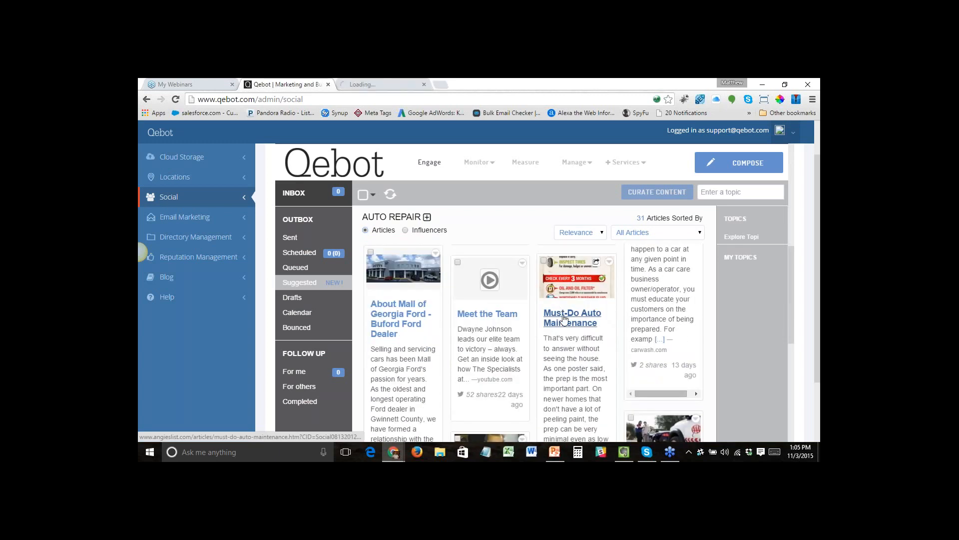
{"action": "left_click", "coordinate": [372, 88]}
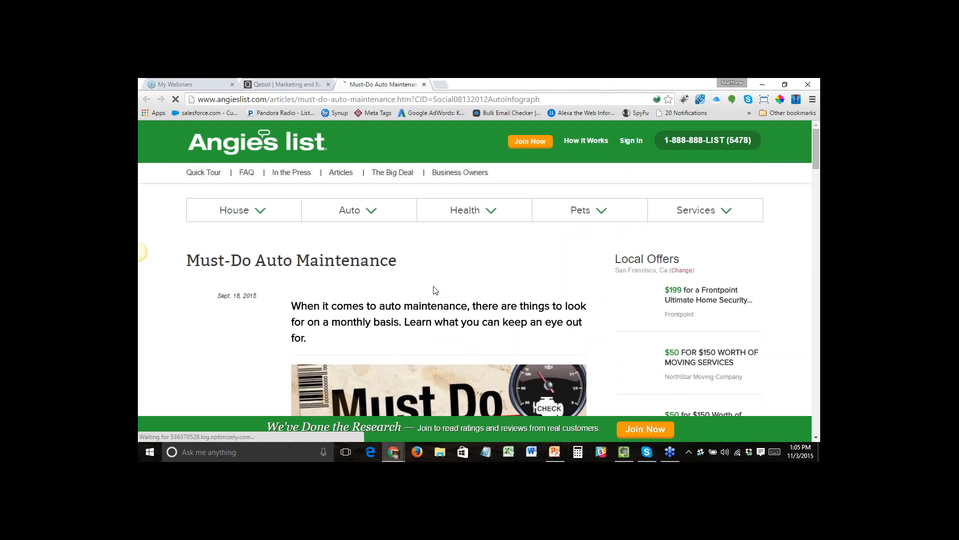
{"action": "scroll", "coordinate": [420, 321], "scroll_direction": "down", "scroll_amount": 4}
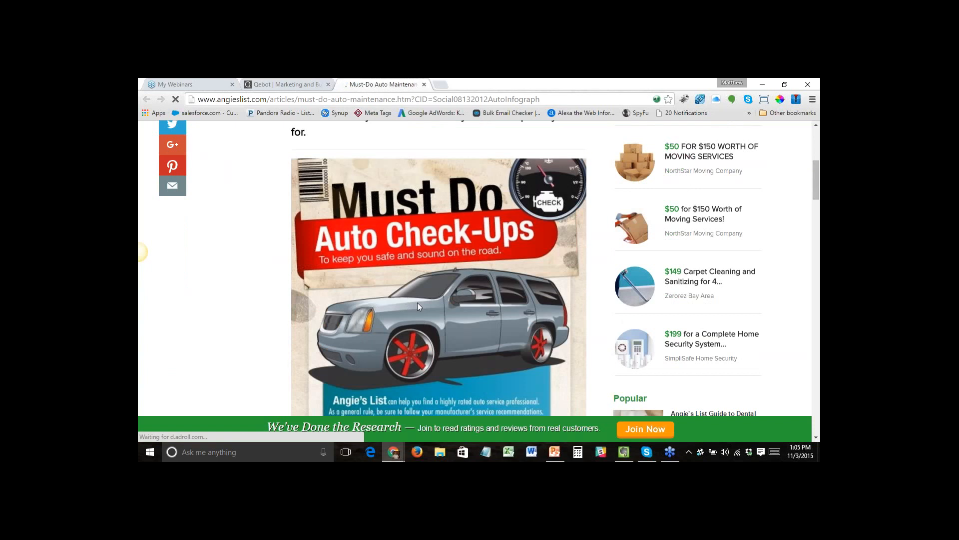
{"action": "scroll", "coordinate": [418, 304], "scroll_direction": "down", "scroll_amount": 5}
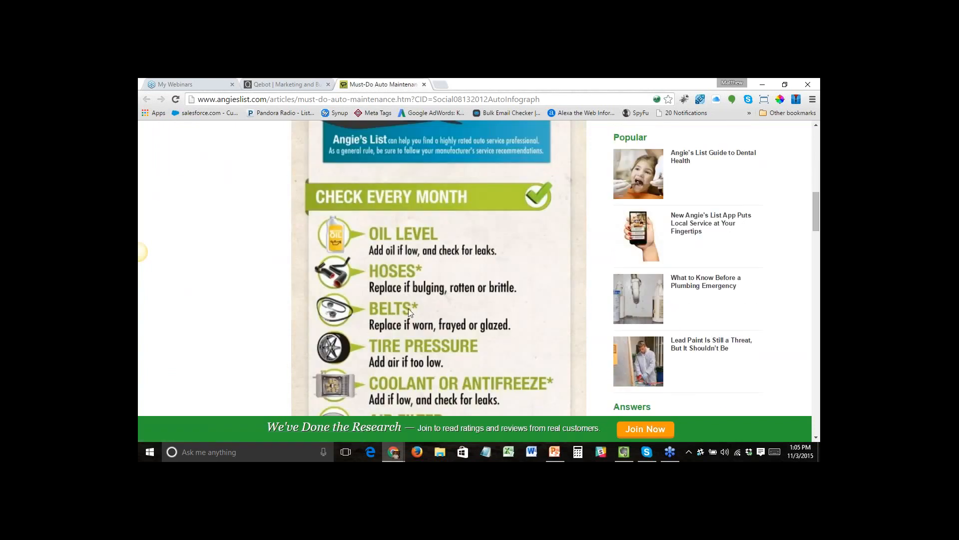
{"action": "scroll", "coordinate": [409, 308], "scroll_direction": "down", "scroll_amount": 4}
{"action": "scroll", "coordinate": [439, 303], "scroll_direction": "down", "scroll_amount": 5}
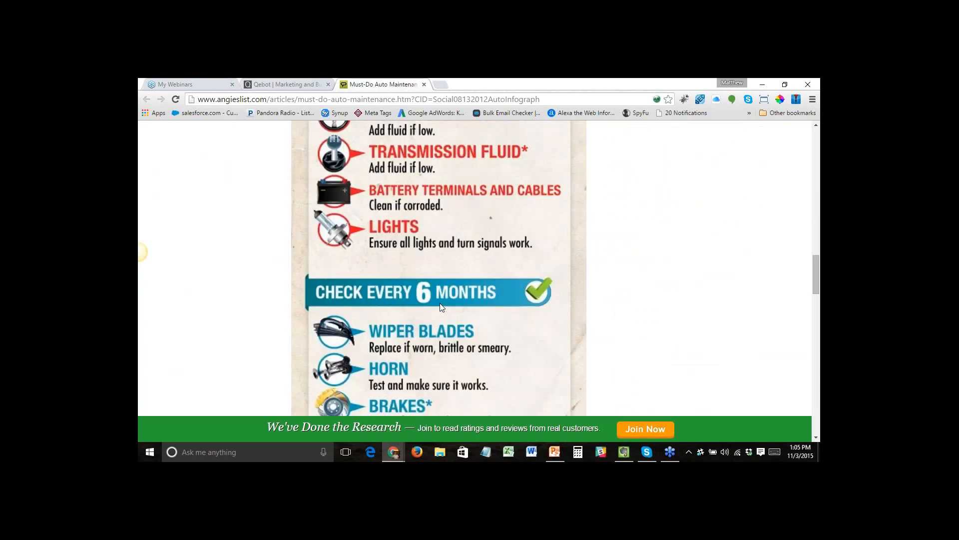
{"action": "scroll", "coordinate": [440, 305], "scroll_direction": "up", "scroll_amount": 12}
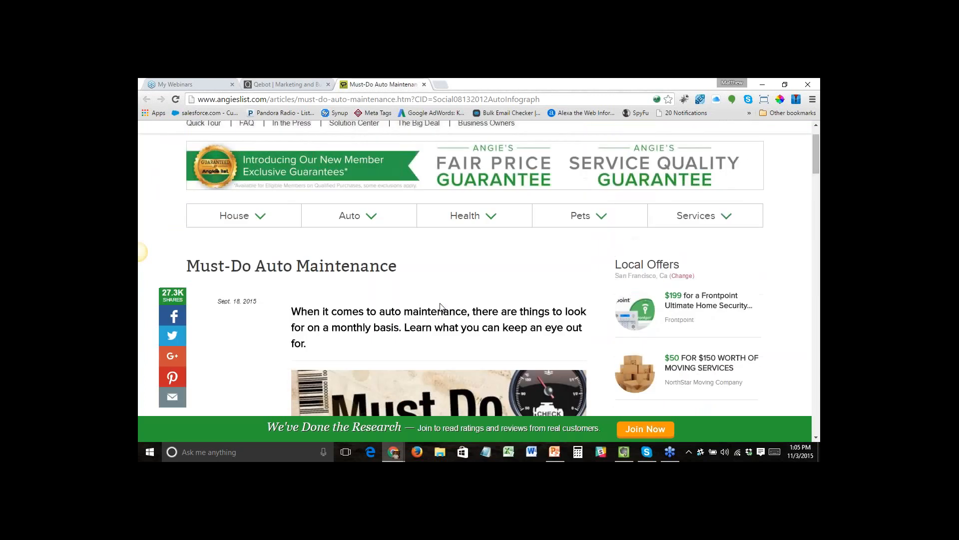
Step: Share the Must-Do Auto Maintenance article from Qebot in a new message to the Qebot Facebook, Google+ and LinkedIn company pages and the QebotLocal Twitter account
{"action": "left_click", "coordinate": [271, 84]}
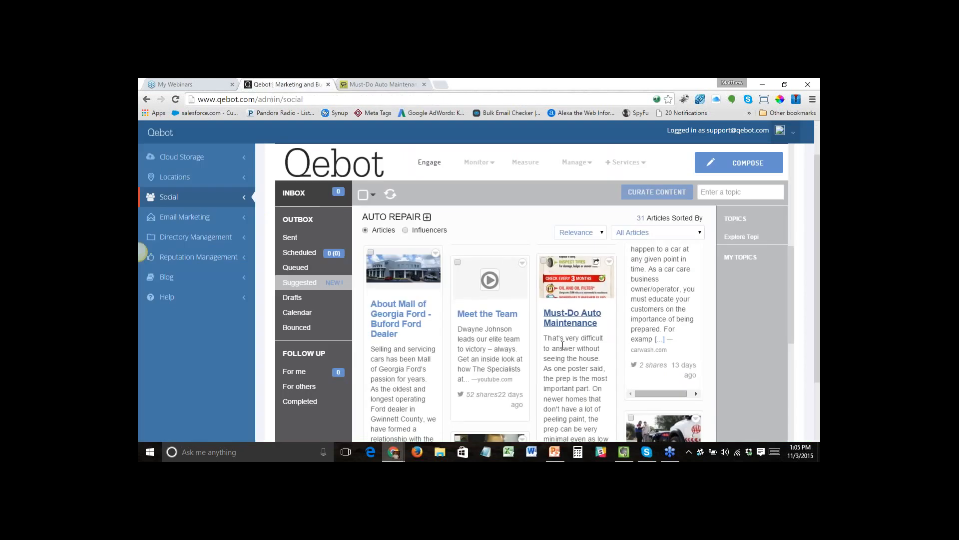
{"action": "left_click", "coordinate": [598, 263]}
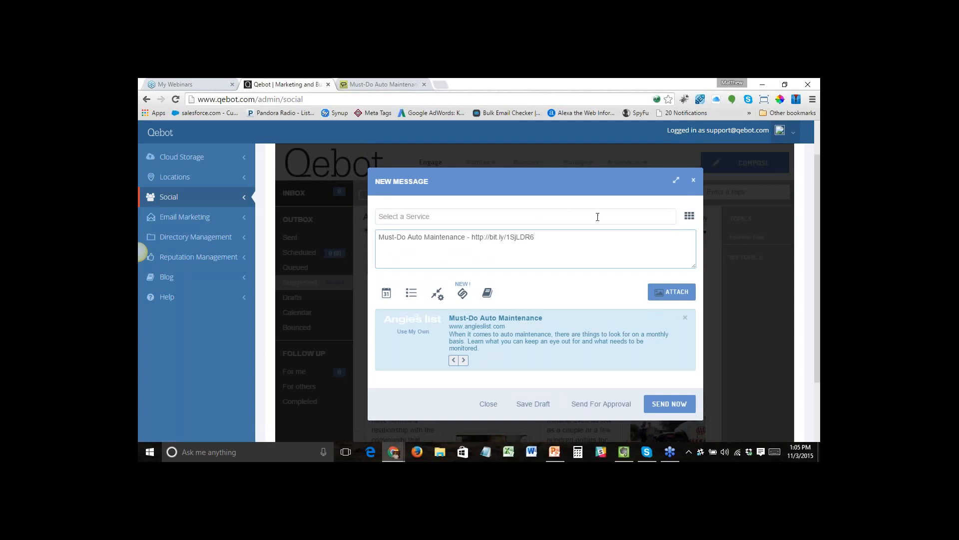
{"action": "left_click", "coordinate": [689, 218]}
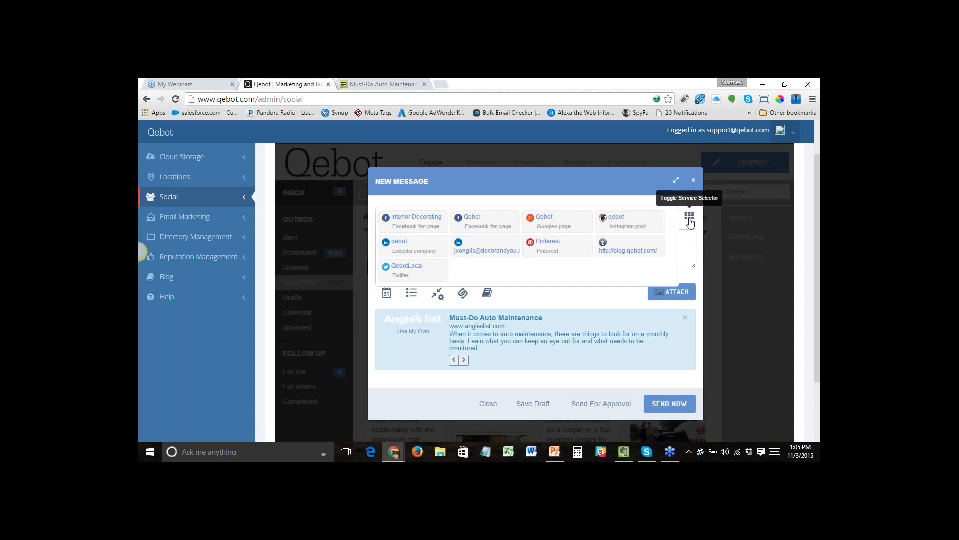
{"action": "left_click", "coordinate": [484, 227]}
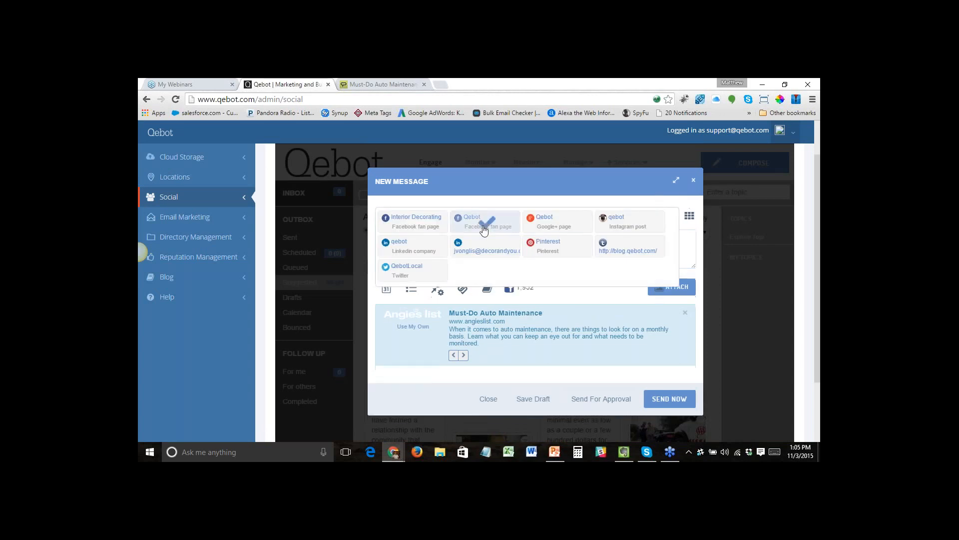
{"action": "left_click", "coordinate": [561, 225]}
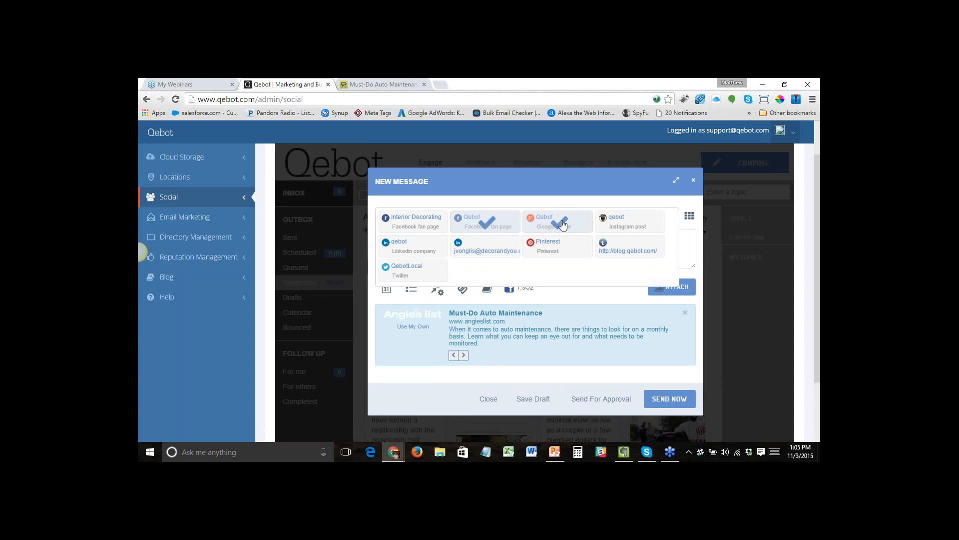
{"action": "left_click", "coordinate": [407, 249]}
{"action": "left_click", "coordinate": [407, 270]}
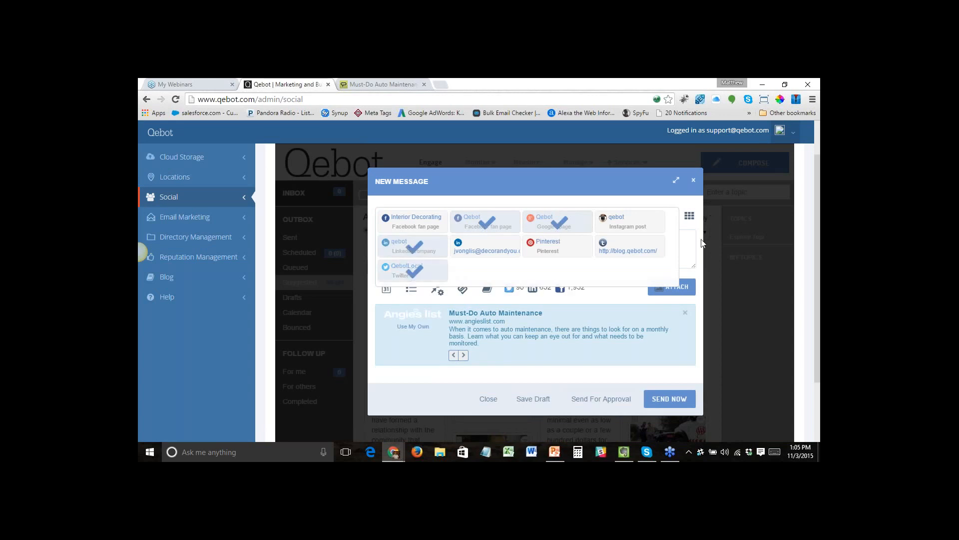
{"action": "left_click", "coordinate": [649, 194]}
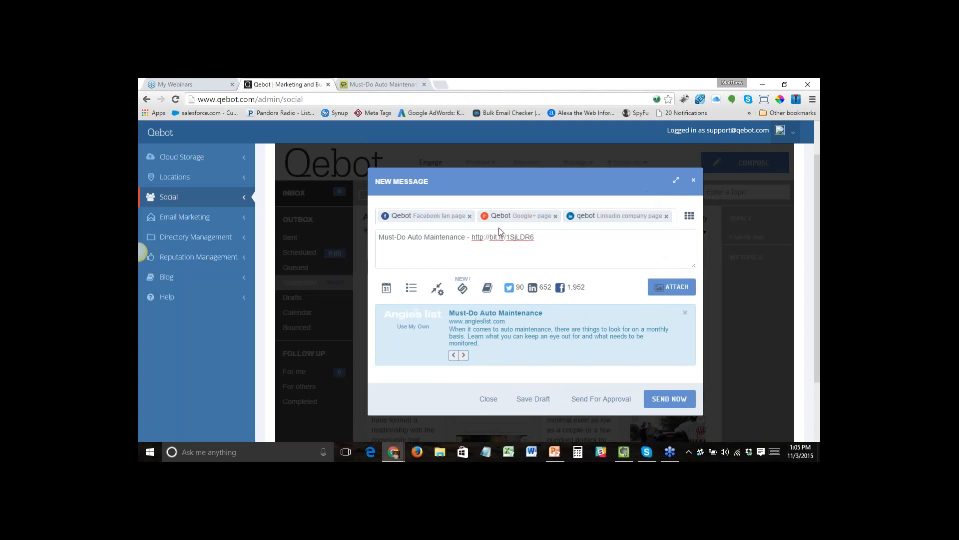
Step: Add the line "Things you need to be checking reguraly to ensure quality car maintenance." above the article title and link in the message
{"action": "left_click", "coordinate": [379, 238]}
{"action": "key", "text": "Return"}
{"action": "key", "text": "Up"}
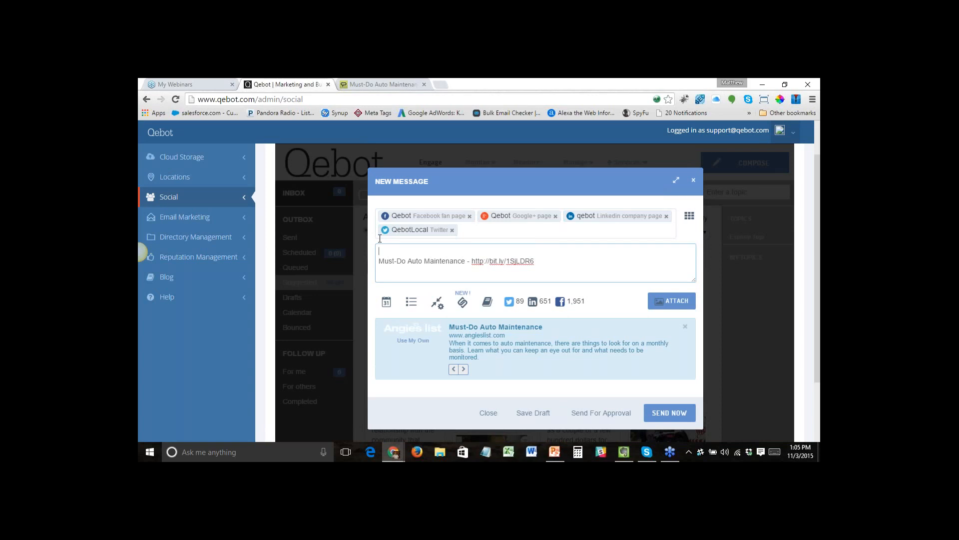
{"action": "type", "text": "Things you ne"}
{"action": "type", "text": "ed to be check"}
{"action": "type", "text": "ing refular"}
{"action": "key", "text": "BackSpace"}
{"action": "key", "text": "BackSpace"}
{"action": "key", "text": "BackSpace"}
{"action": "key", "text": "BackSpace"}
{"action": "key", "text": "BackSpace"}
{"action": "type", "text": "gur"}
{"action": "type", "text": "a"}
{"action": "type", "text": "rly"}
{"action": "key", "text": "BackSpace"}
{"action": "type", "text": "y "}
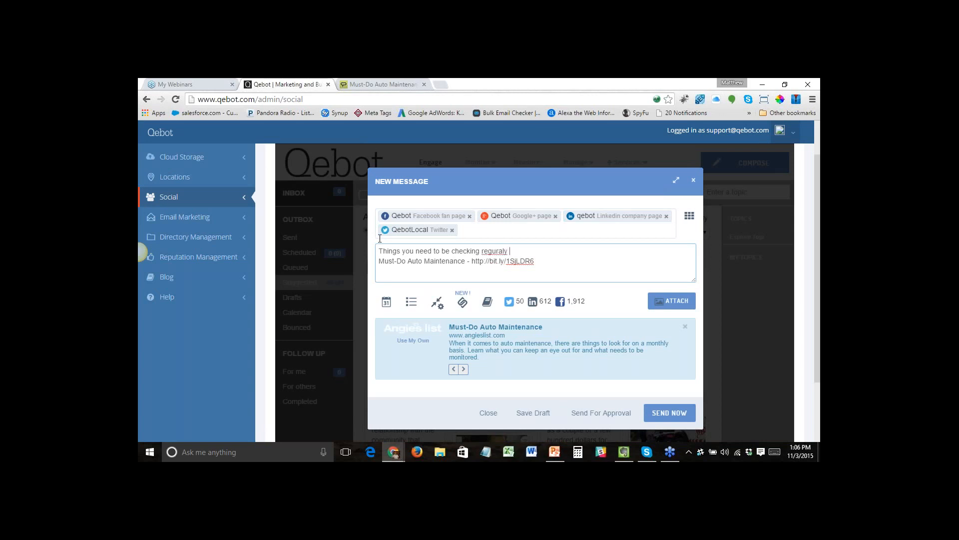
{"action": "type", "text": "to ensure quality car maintenance."}
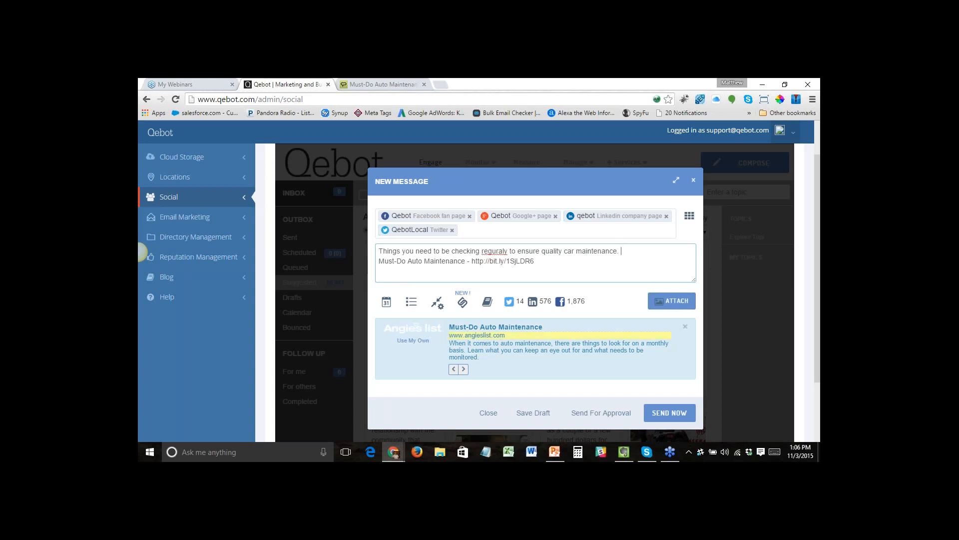
Step: Check the attachment options for the message and close them without attaching anything
{"action": "left_click", "coordinate": [669, 303]}
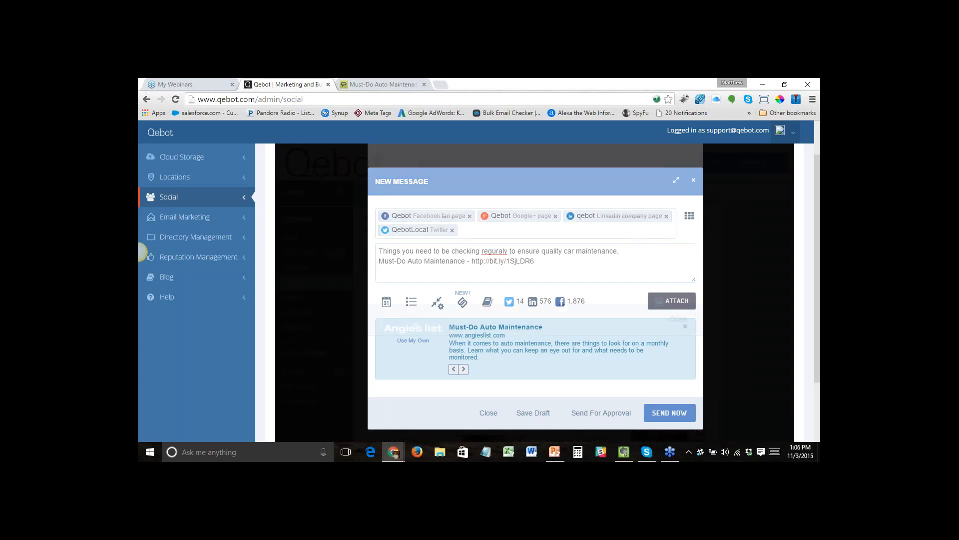
{"action": "left_click", "coordinate": [692, 180]}
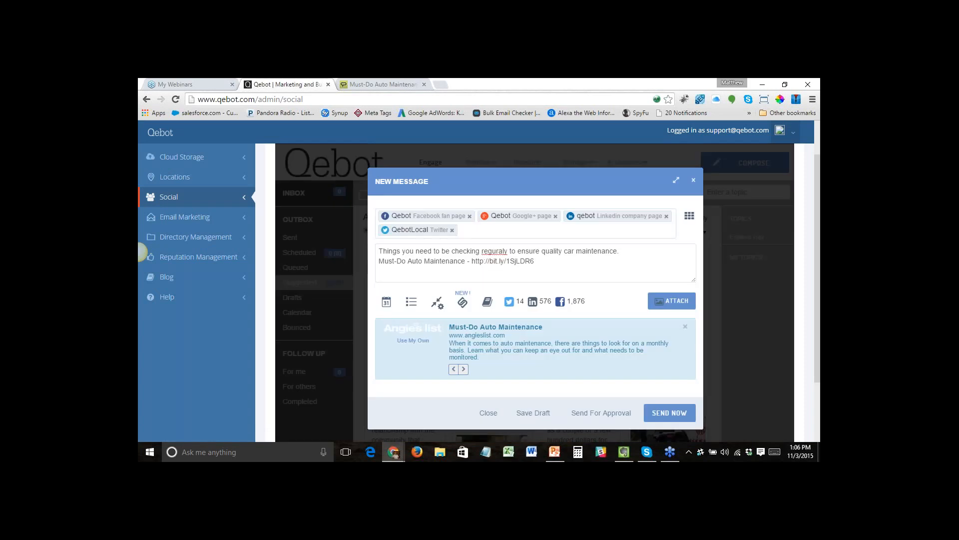
Step: Schedule the Must-Do Auto Maintenance message for 2015/11/03 at 2:30pm
{"action": "right_click", "coordinate": [386, 304]}
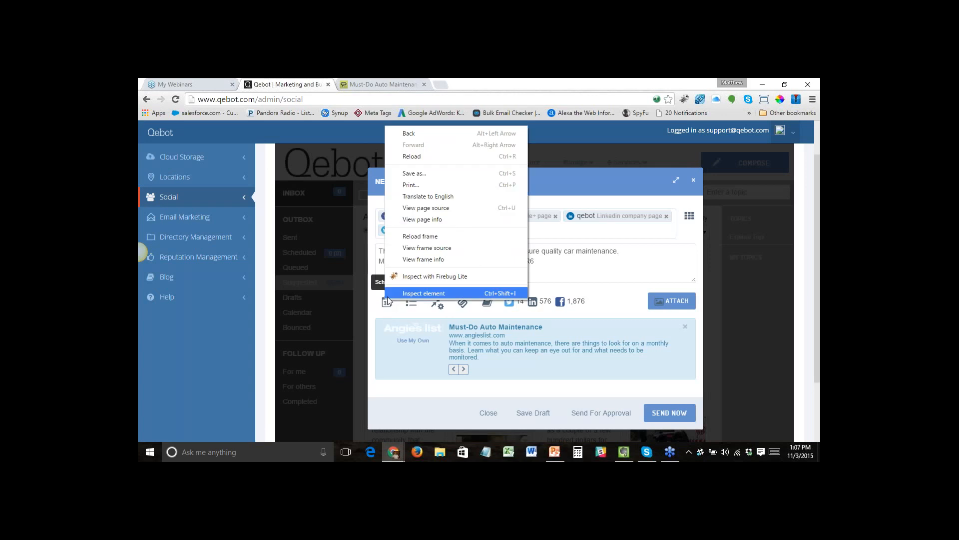
{"action": "key", "text": "Escape"}
{"action": "left_click", "coordinate": [386, 303]}
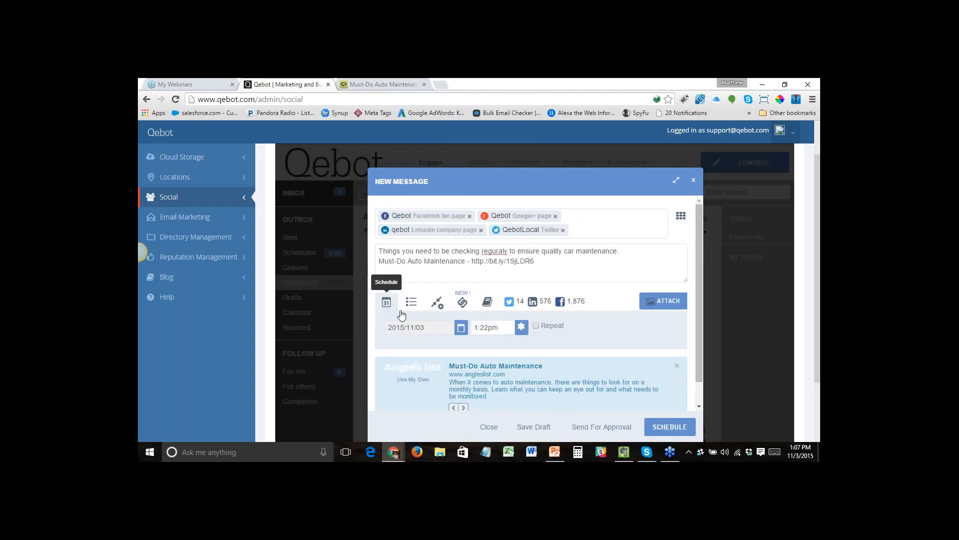
{"action": "left_click", "coordinate": [492, 326]}
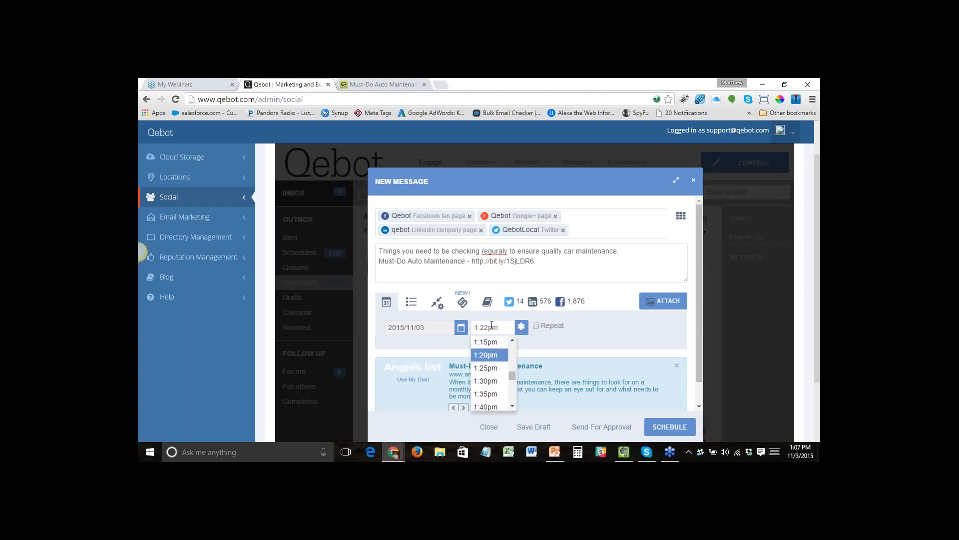
{"action": "left_click", "coordinate": [512, 407]}
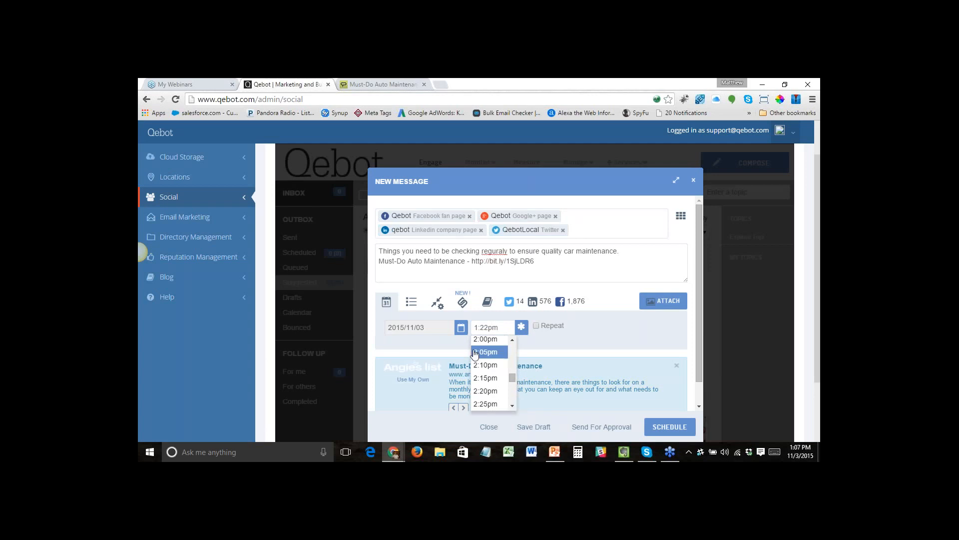
{"action": "left_click", "coordinate": [512, 407]}
{"action": "left_click", "coordinate": [512, 407]}
{"action": "left_click", "coordinate": [485, 377]}
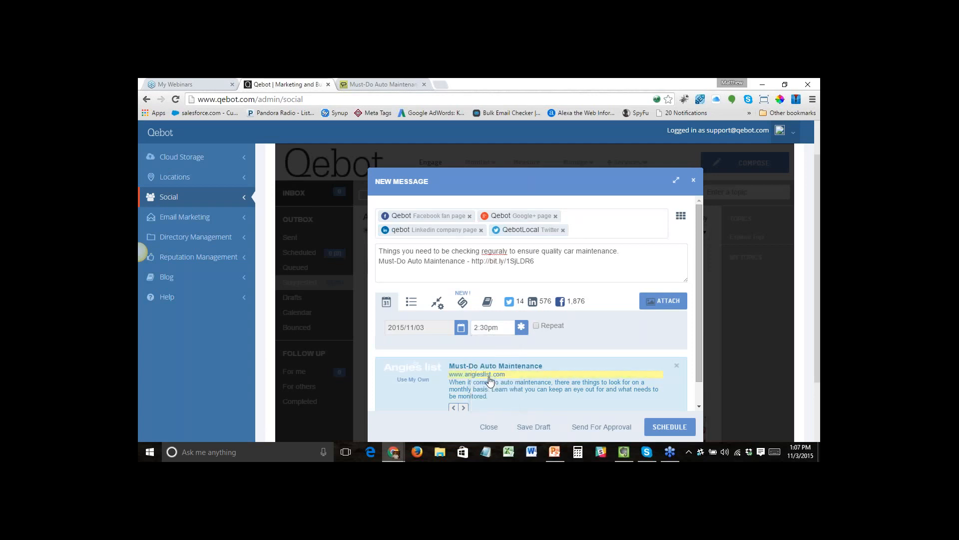
{"action": "left_click", "coordinate": [670, 427]}
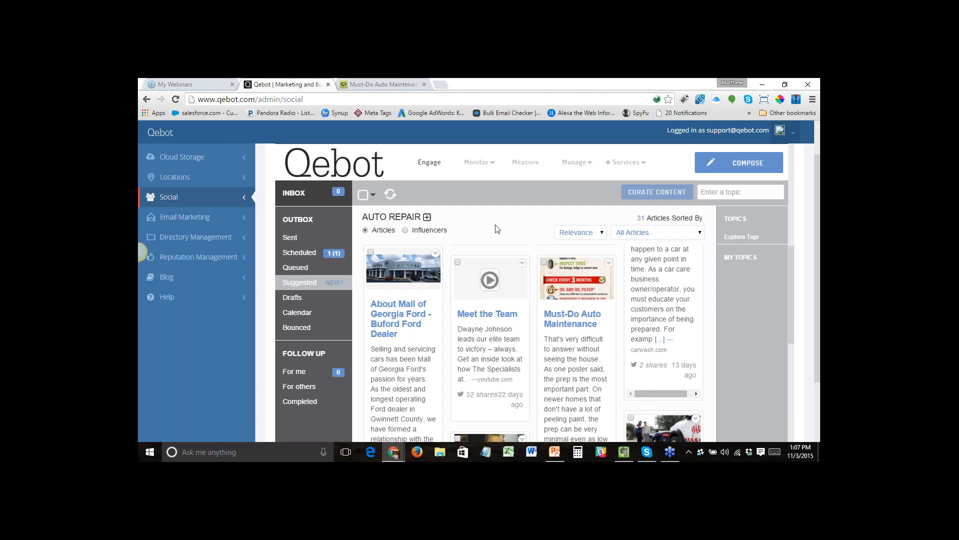
Step: Look through the remaining suggested auto repair articles and open the monitored feeds
{"action": "scroll", "coordinate": [540, 348], "scroll_direction": "down", "scroll_amount": 5}
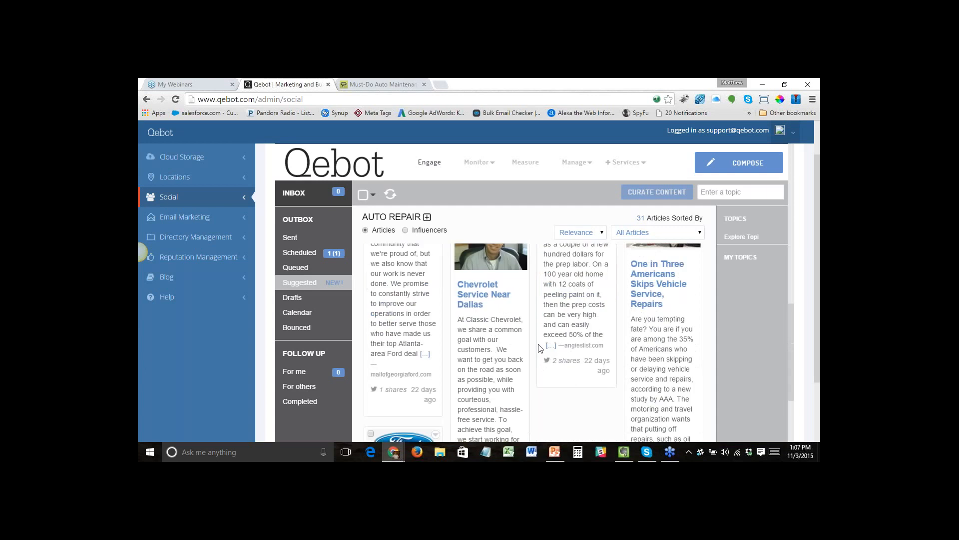
{"action": "scroll", "coordinate": [539, 349], "scroll_direction": "down", "scroll_amount": 3}
{"action": "scroll", "coordinate": [540, 349], "scroll_direction": "down", "scroll_amount": 8}
{"action": "scroll", "coordinate": [539, 348], "scroll_direction": "up", "scroll_amount": 10}
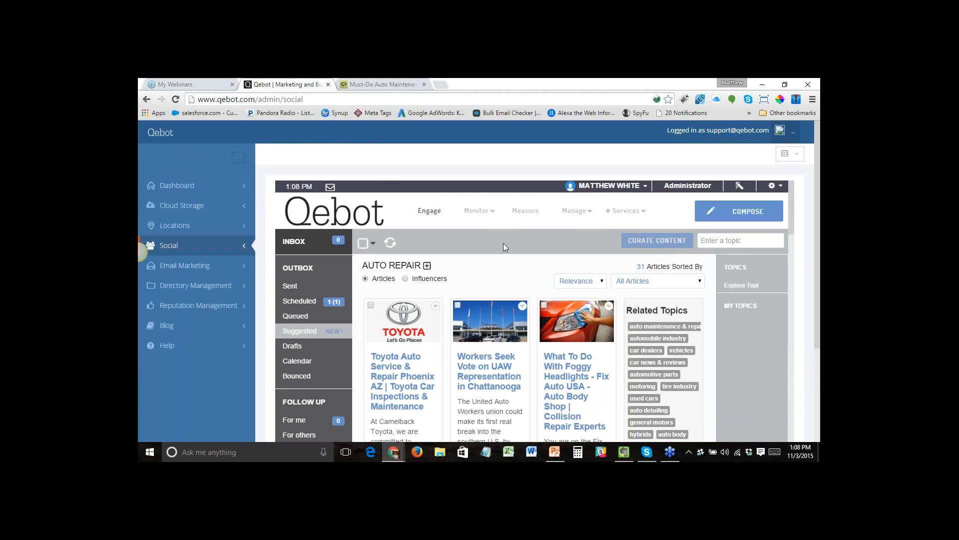
{"action": "left_click", "coordinate": [478, 211]}
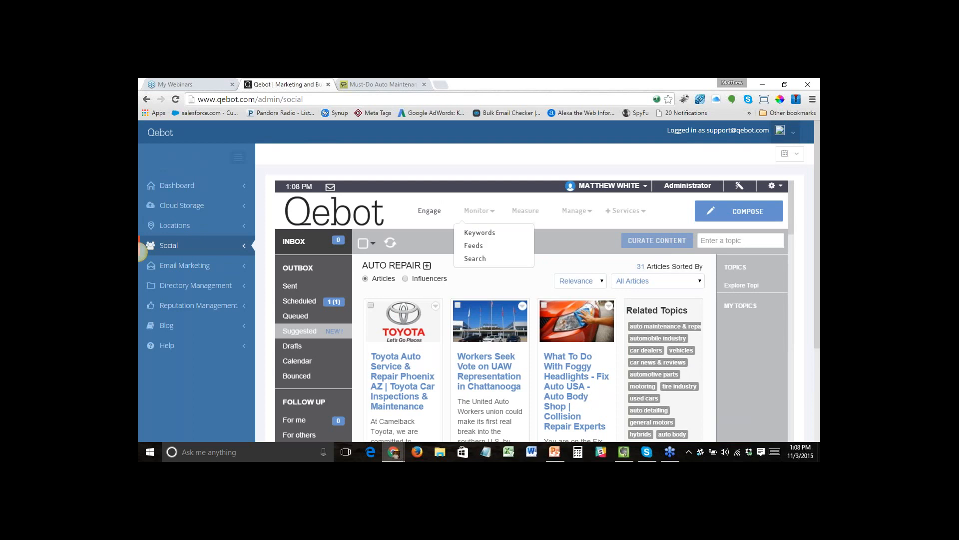
{"action": "left_click", "coordinate": [475, 247]}
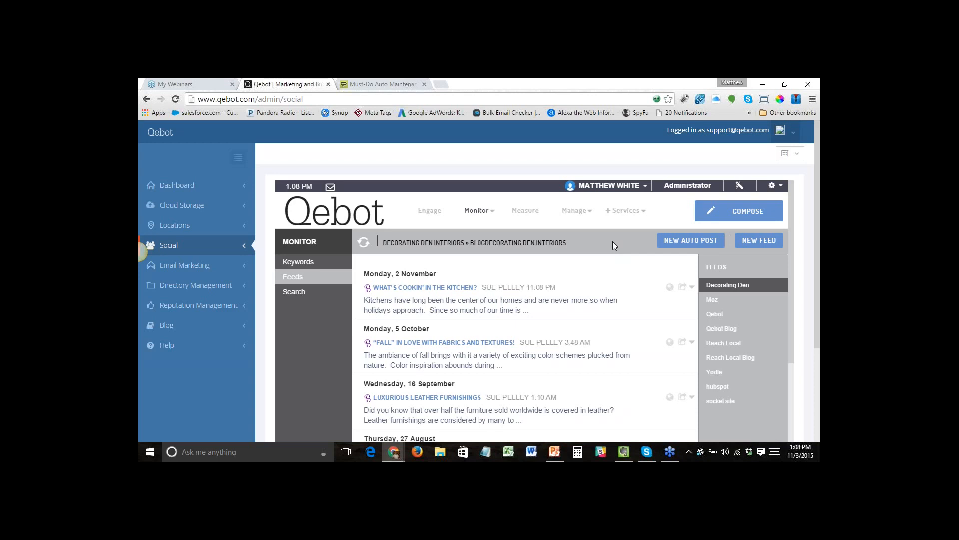
{"action": "right_click", "coordinate": [755, 242]}
{"action": "left_click", "coordinate": [735, 231]}
{"action": "left_click", "coordinate": [745, 245]}
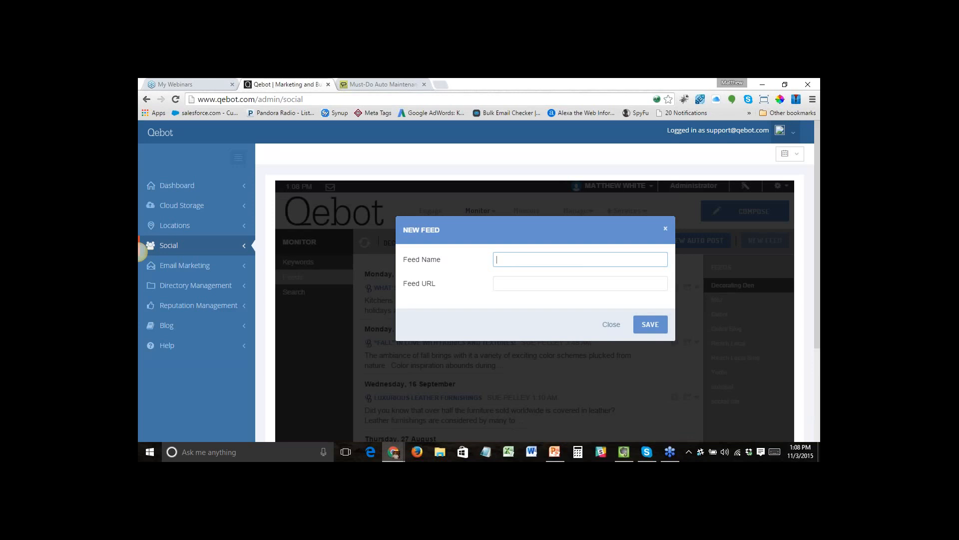
{"action": "type", "text": "http://automotivedigest.com/"}
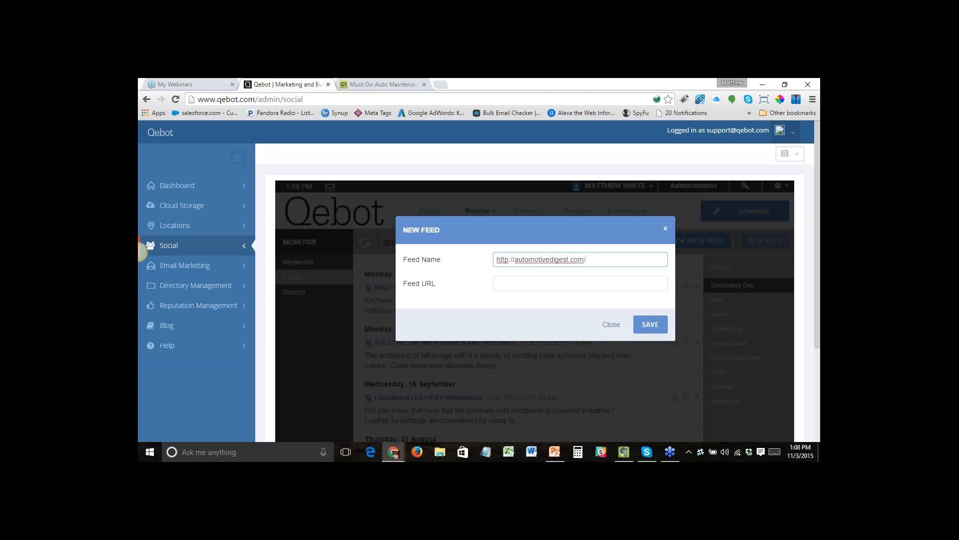
{"action": "type", "text": "rss"}
{"action": "left_click_drag", "start_coordinate": [599, 259], "coordinate": [522, 283]}
{"action": "left_click", "coordinate": [521, 284]}
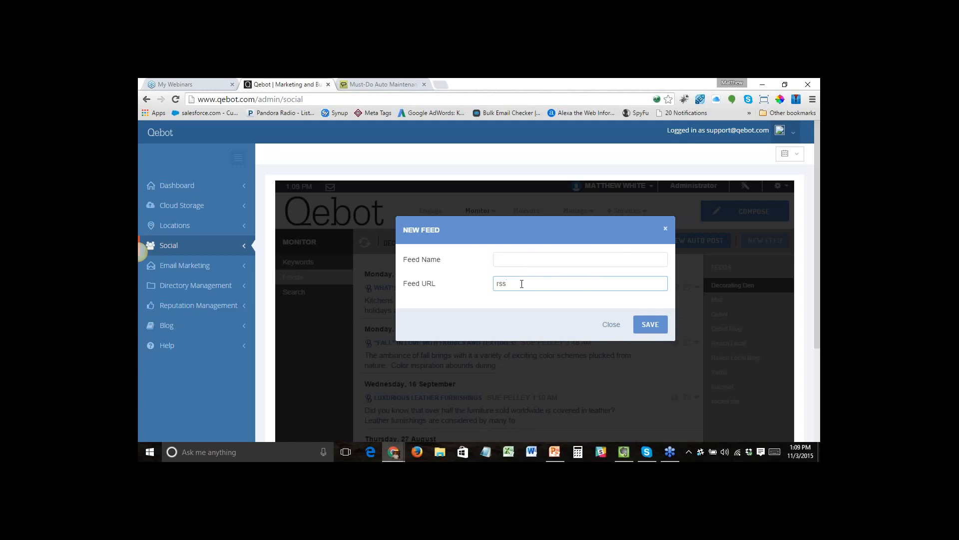
{"action": "key", "text": "BackSpace"}
{"action": "key", "text": "BackSpace"}
{"action": "key", "text": "BackSpace"}
{"action": "type", "text": "http://automotivedigest.com/rss"}
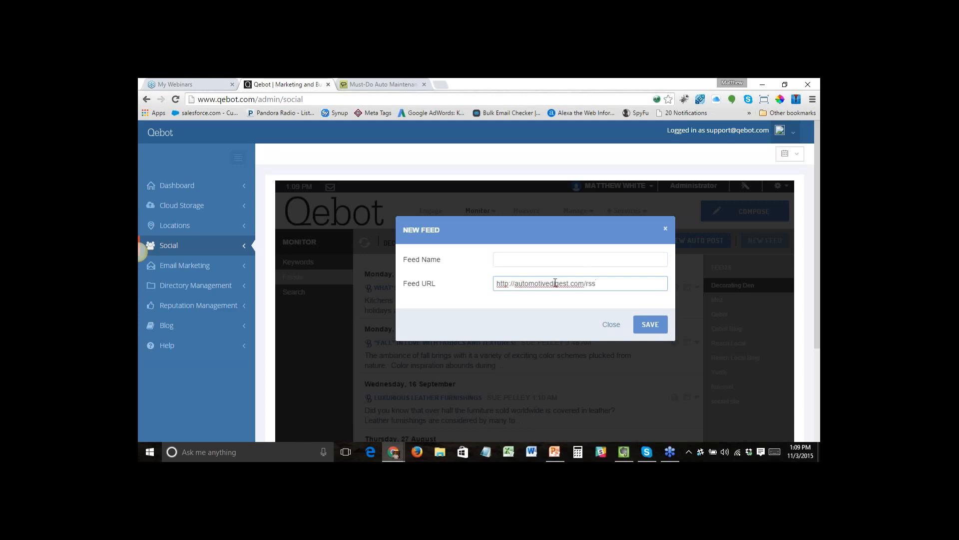
{"action": "left_click_drag", "start_coordinate": [597, 284], "coordinate": [586, 287]}
{"action": "left_click", "coordinate": [603, 283]}
Step: Name the new feed "Automotive Digest" and save it
{"action": "left_click", "coordinate": [546, 258]}
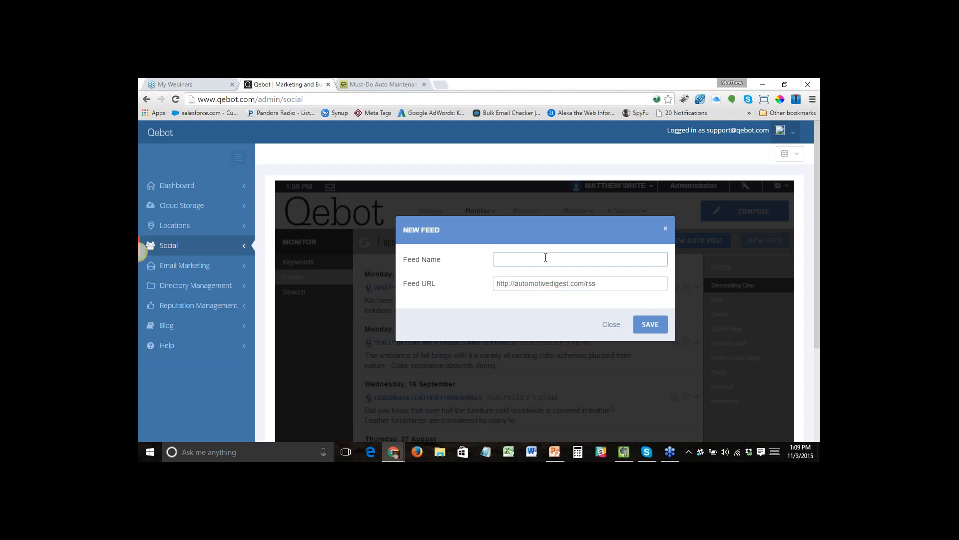
{"action": "type", "text": "Automotive Digest"}
{"action": "left_click", "coordinate": [658, 325]}
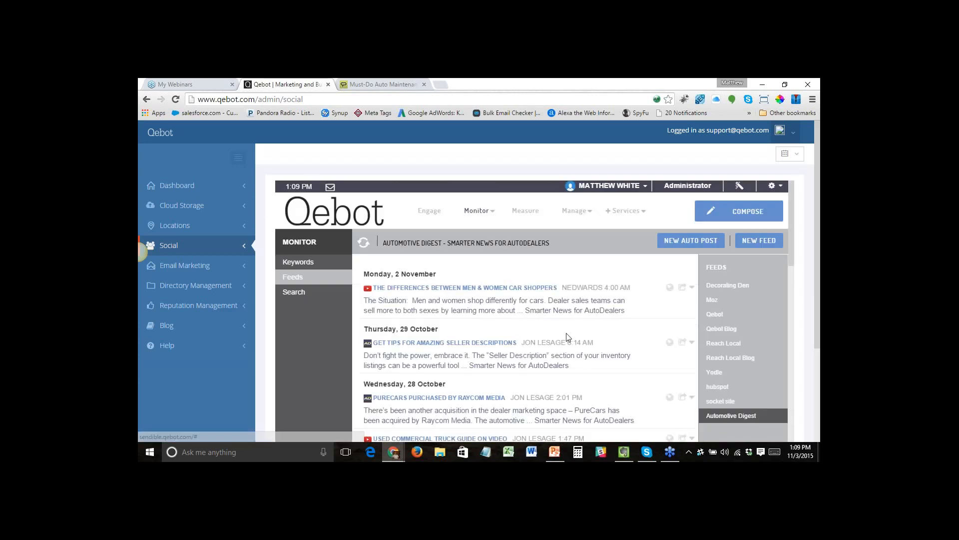
Step: Share the feed item "Local Dealers Depending on Physical Auctions" in a new message to the Qebot Facebook, LinkedIn and Google+ pages and QebotLocal Twitter
{"action": "scroll", "coordinate": [465, 338], "scroll_direction": "down", "scroll_amount": 2}
{"action": "scroll", "coordinate": [472, 343], "scroll_direction": "up", "scroll_amount": 2}
{"action": "scroll", "coordinate": [472, 343], "scroll_direction": "down", "scroll_amount": 3}
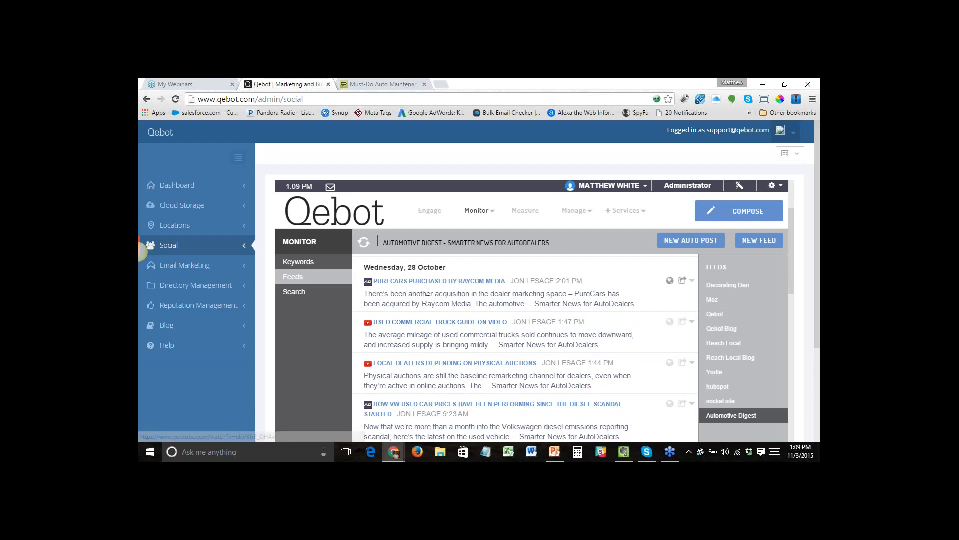
{"action": "scroll", "coordinate": [525, 350], "scroll_direction": "down", "scroll_amount": 3}
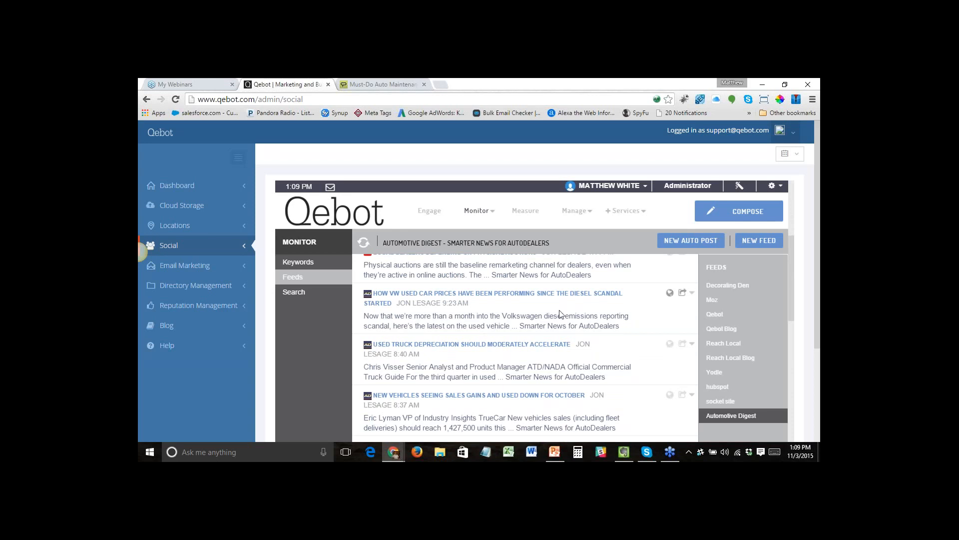
{"action": "scroll", "coordinate": [619, 310], "scroll_direction": "up", "scroll_amount": 3}
{"action": "scroll", "coordinate": [584, 344], "scroll_direction": "up", "scroll_amount": 1}
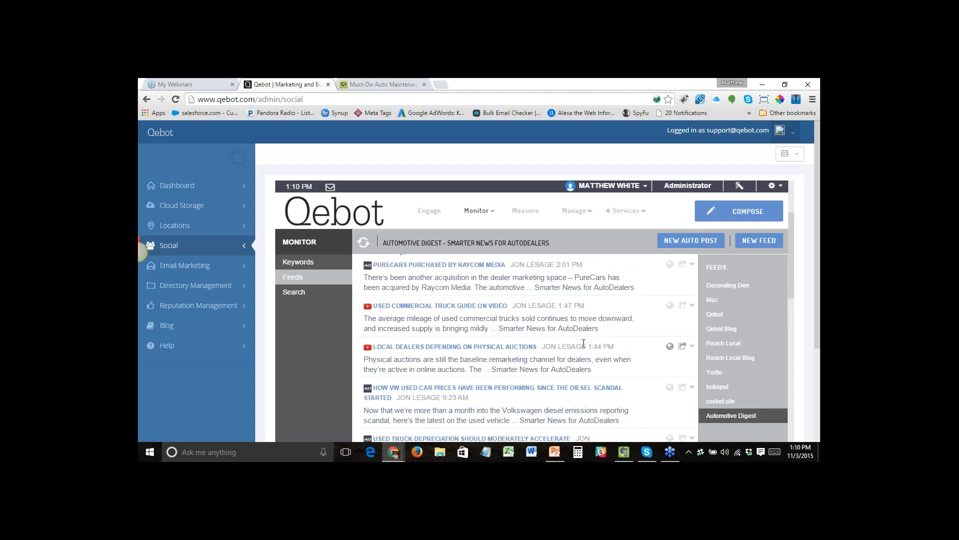
{"action": "left_click", "coordinate": [684, 349]}
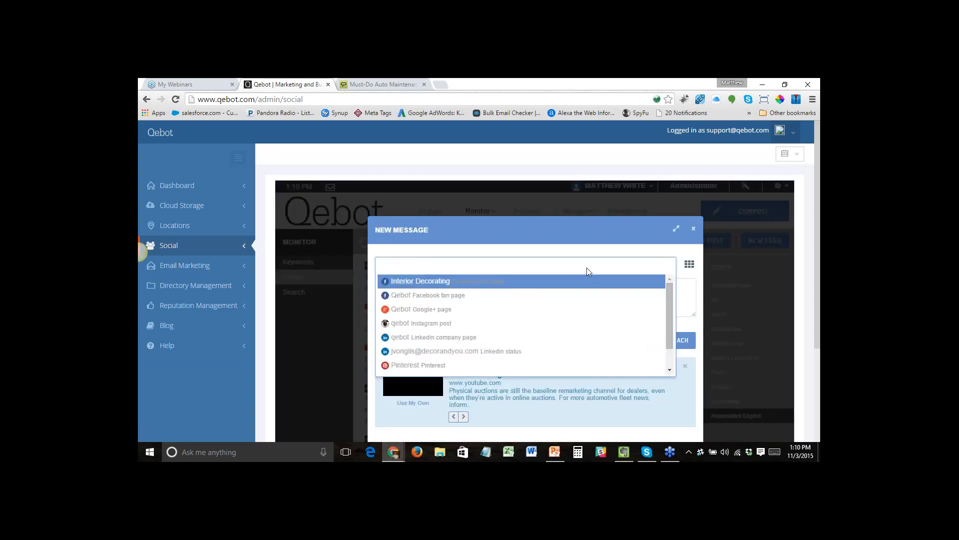
{"action": "left_click", "coordinate": [690, 264]}
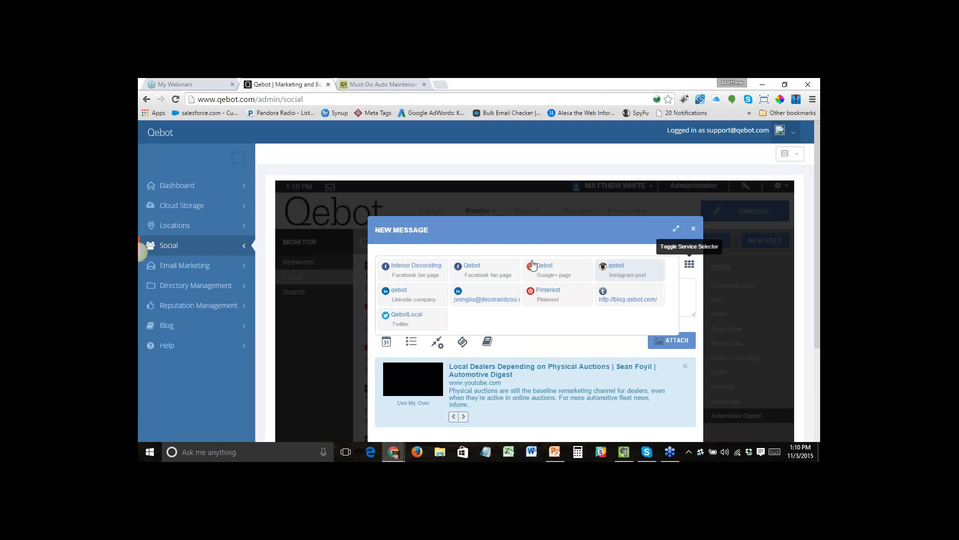
{"action": "left_click", "coordinate": [477, 271]}
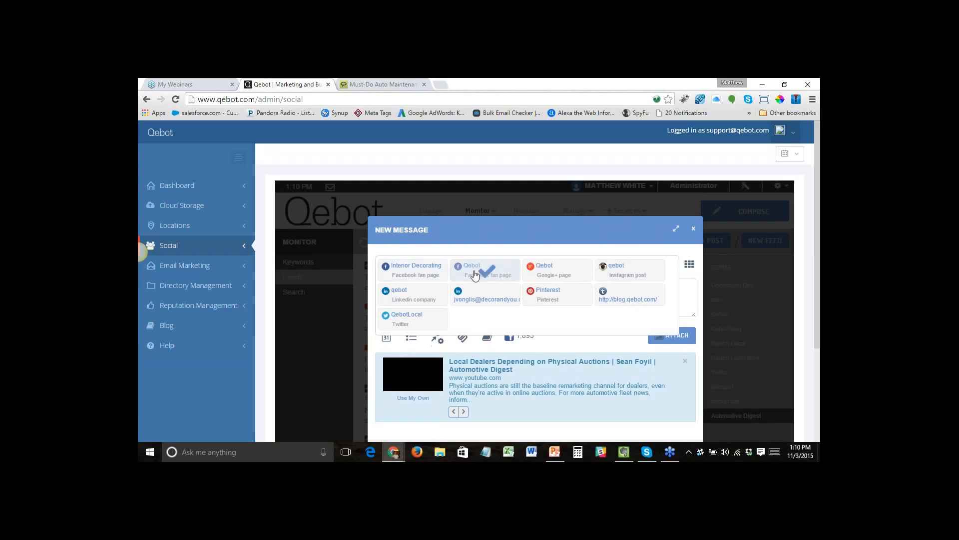
{"action": "left_click", "coordinate": [412, 299]}
{"action": "left_click", "coordinate": [556, 270]}
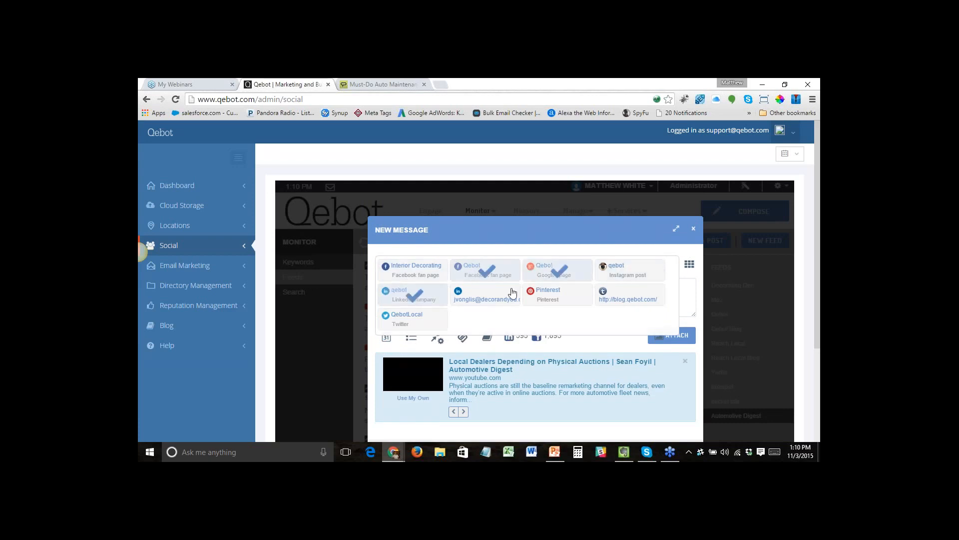
{"action": "left_click", "coordinate": [432, 321]}
{"action": "left_click", "coordinate": [615, 347]}
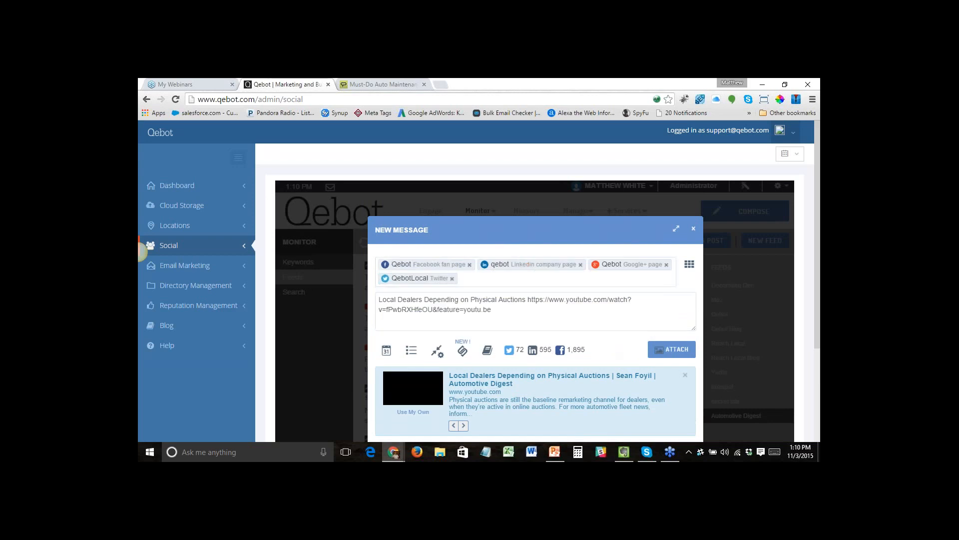
Step: Review the new message with the shared feed item and close it without sending or scheduling it
{"action": "scroll", "coordinate": [410, 319], "scroll_direction": "down", "scroll_amount": 3}
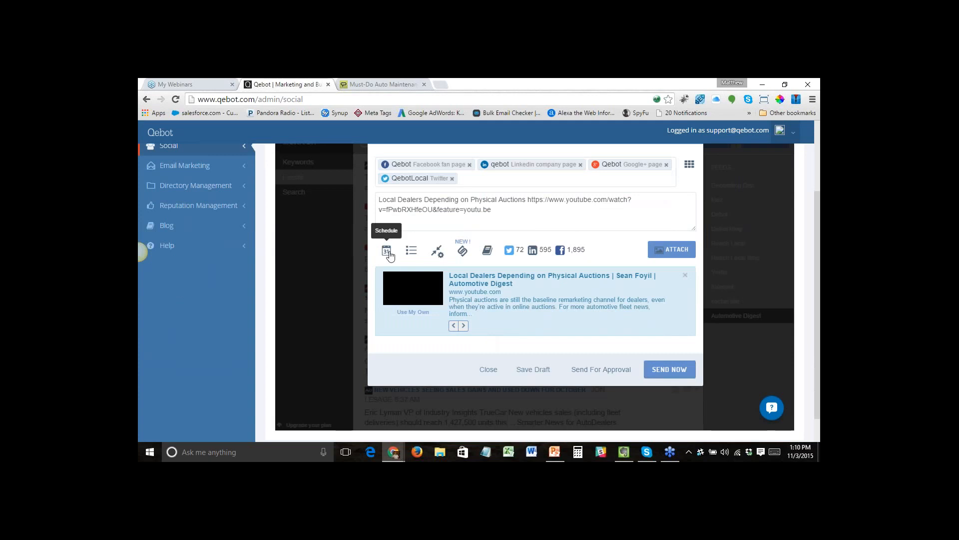
{"action": "scroll", "coordinate": [389, 256], "scroll_direction": "up", "scroll_amount": 3}
{"action": "scroll", "coordinate": [403, 240], "scroll_direction": "down", "scroll_amount": 1}
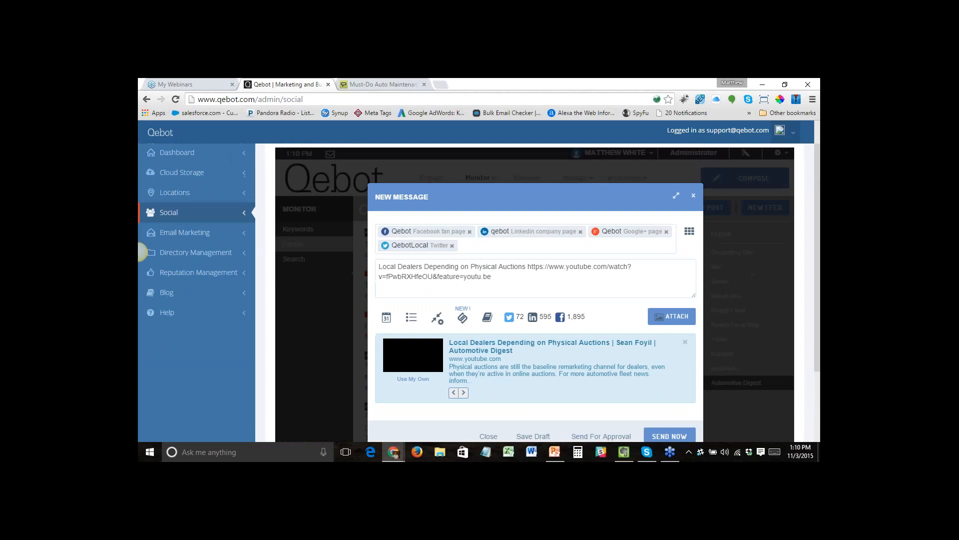
{"action": "left_click", "coordinate": [694, 197]}
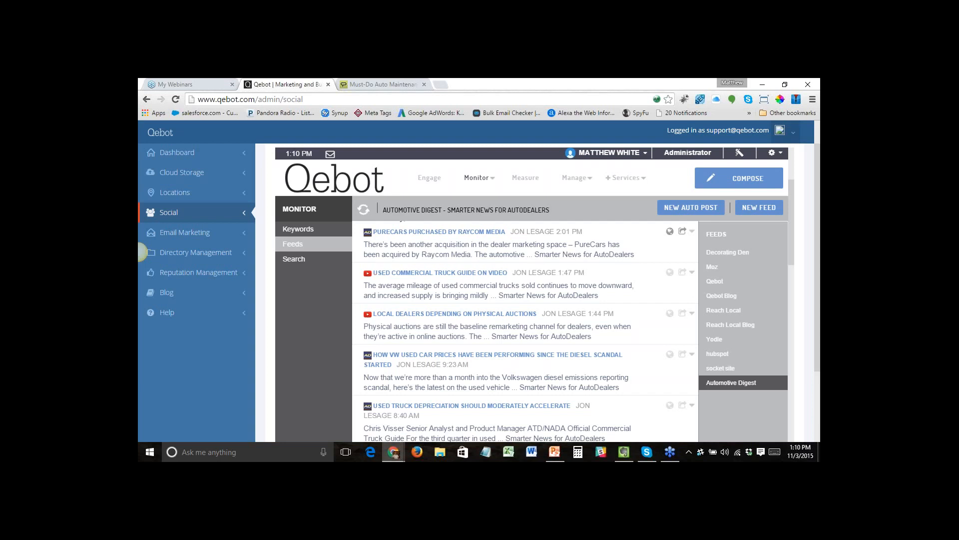
Step: Switch to the PowerPoint slide show and advance past the Q&A slide to the "Find Out More" slide
{"action": "key", "text": "alt+Tab"}
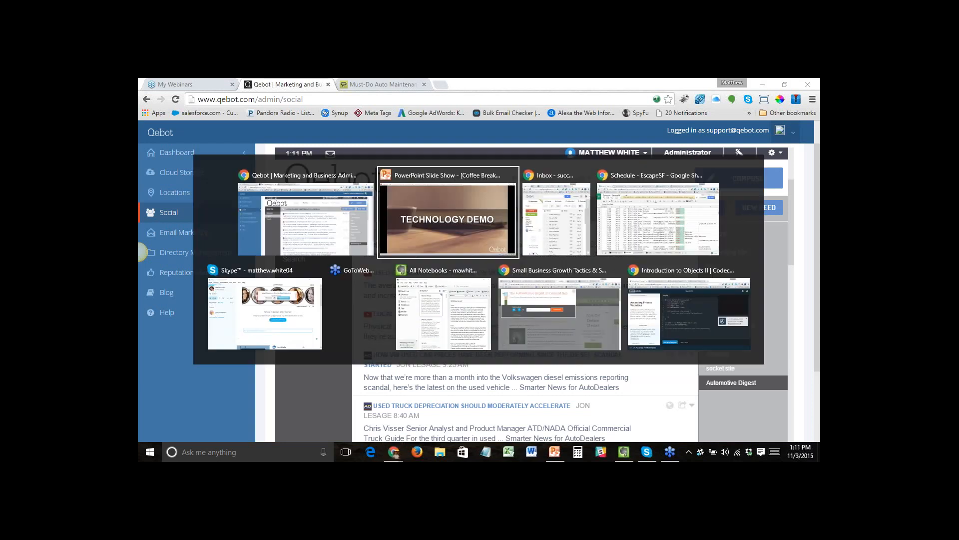
{"action": "key", "text": "Right"}
{"action": "key", "text": "Right"}
{"action": "key", "text": "Left"}
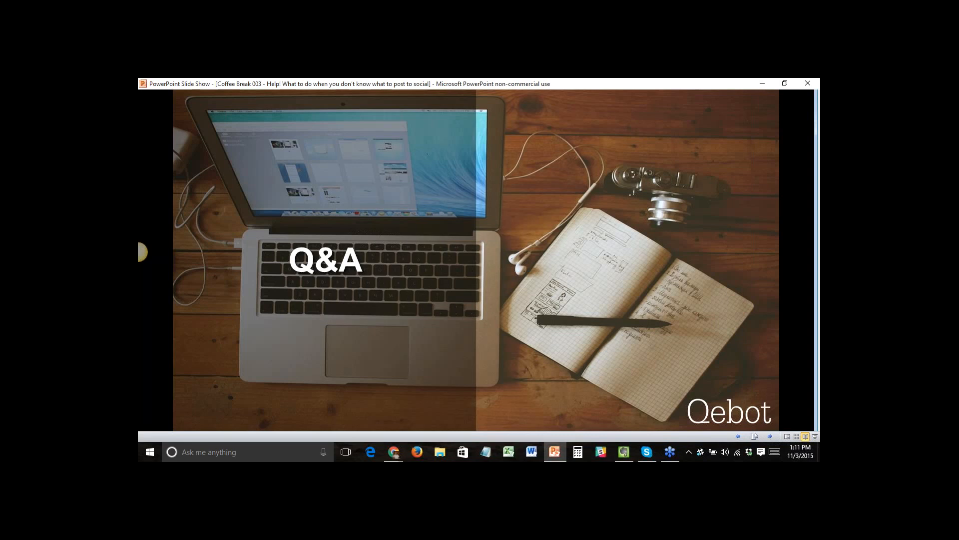
{"action": "key", "text": "Right"}
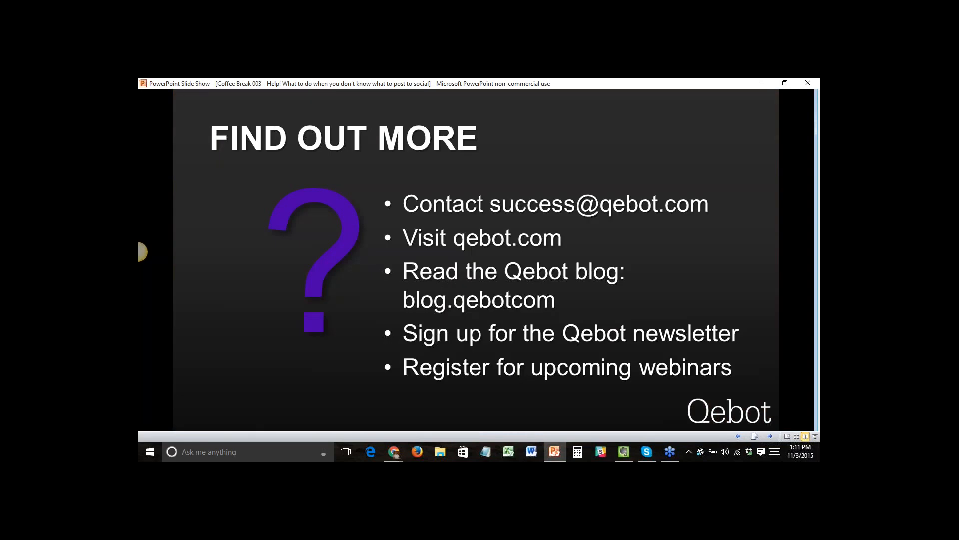